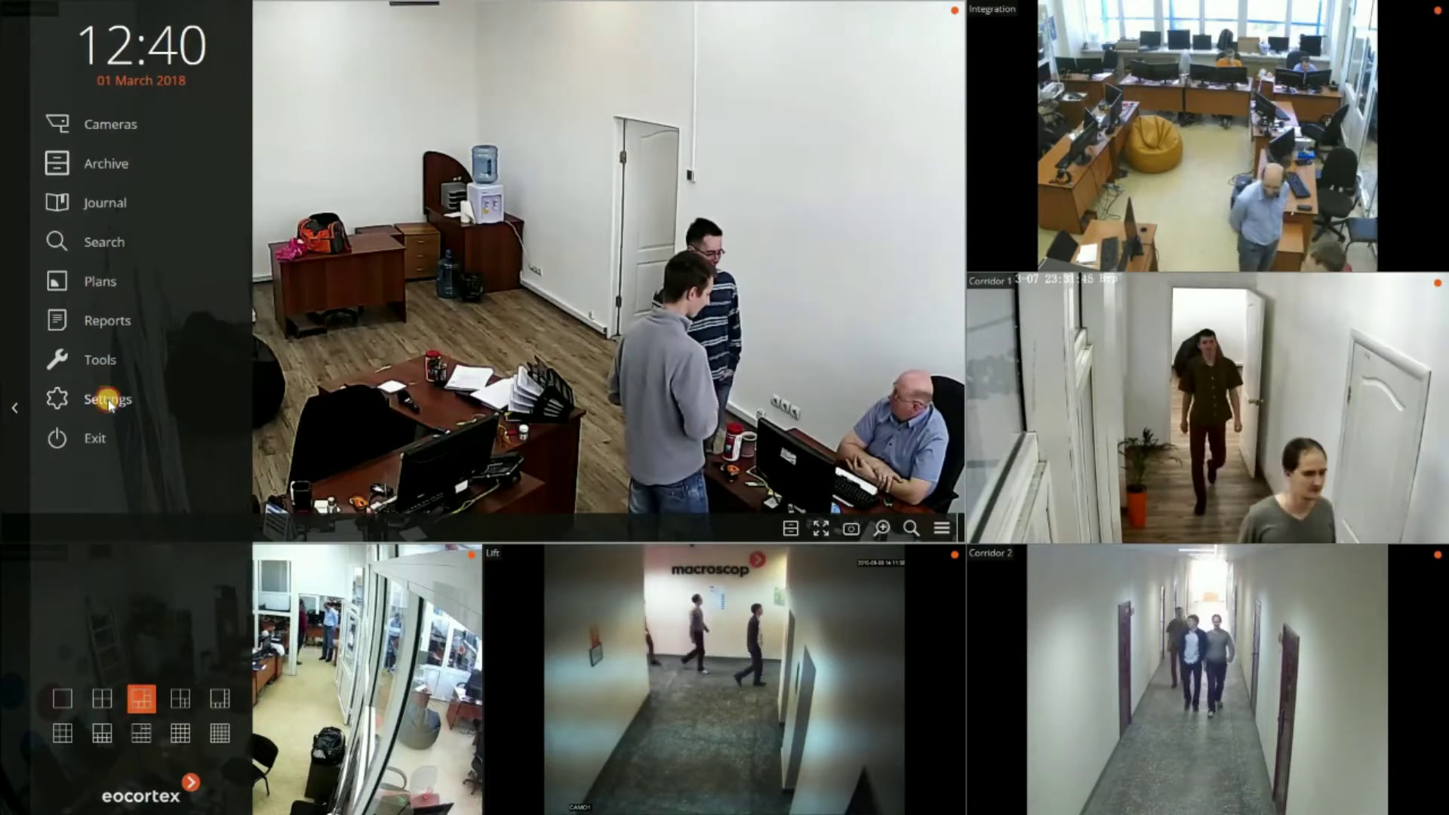
Step: Expand the Eocortex Client side menu to reach the Settings option
click(106, 396)
Step: Enable Motion detector and moving-object feature indexing on the International camera, then apply settings
click(353, 444)
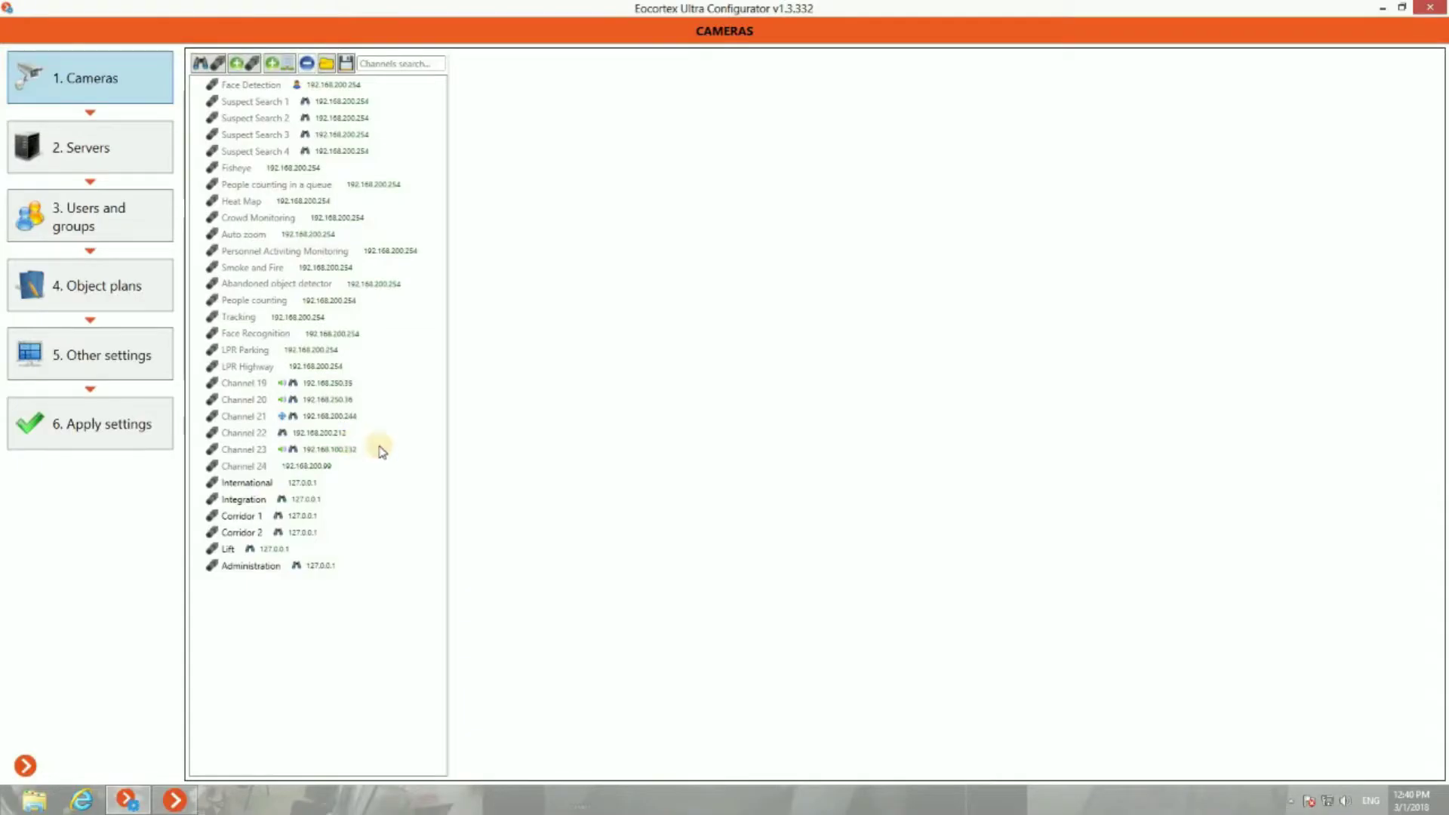
click(261, 486)
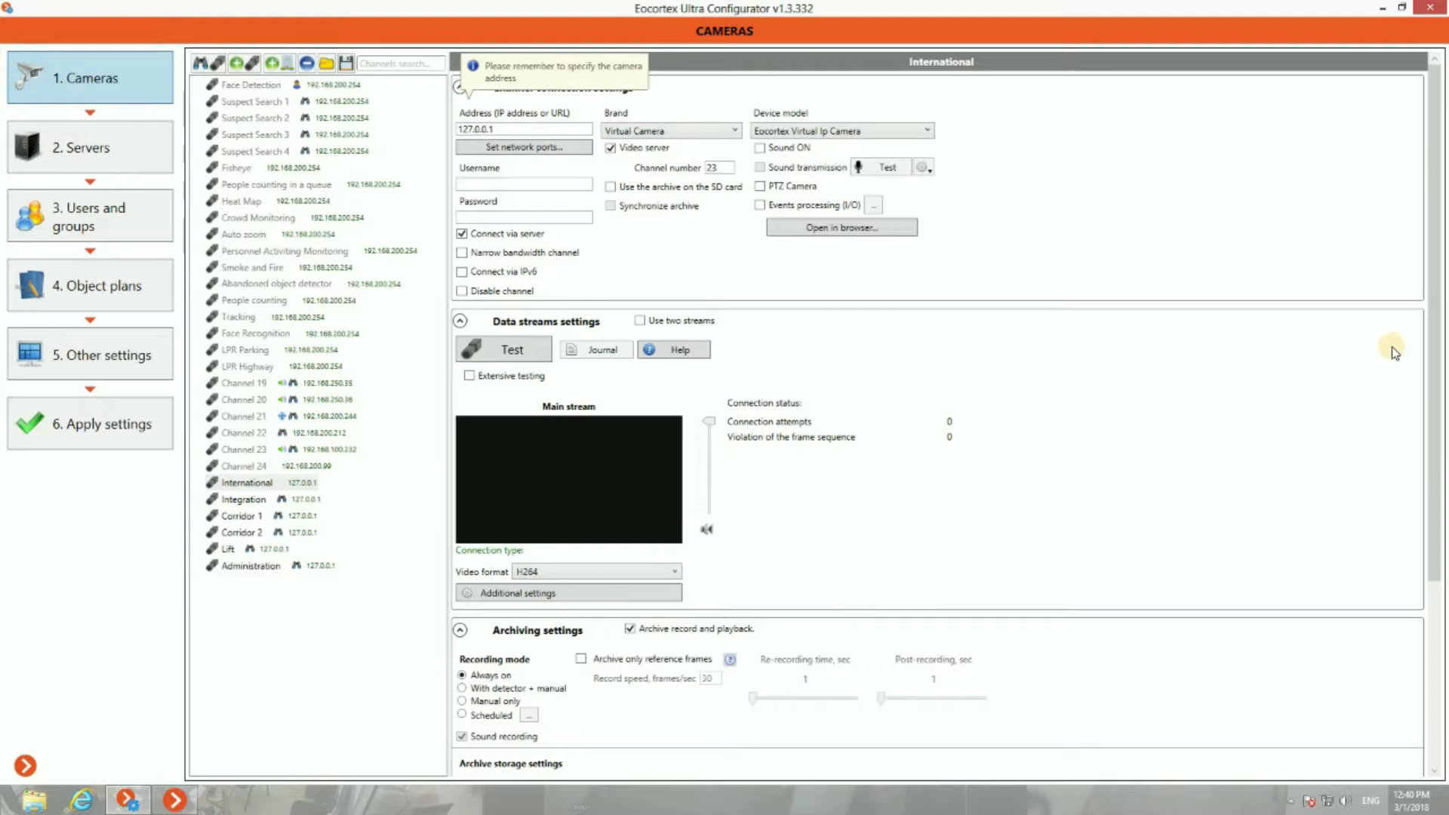
drag(1437, 357, 1436, 604)
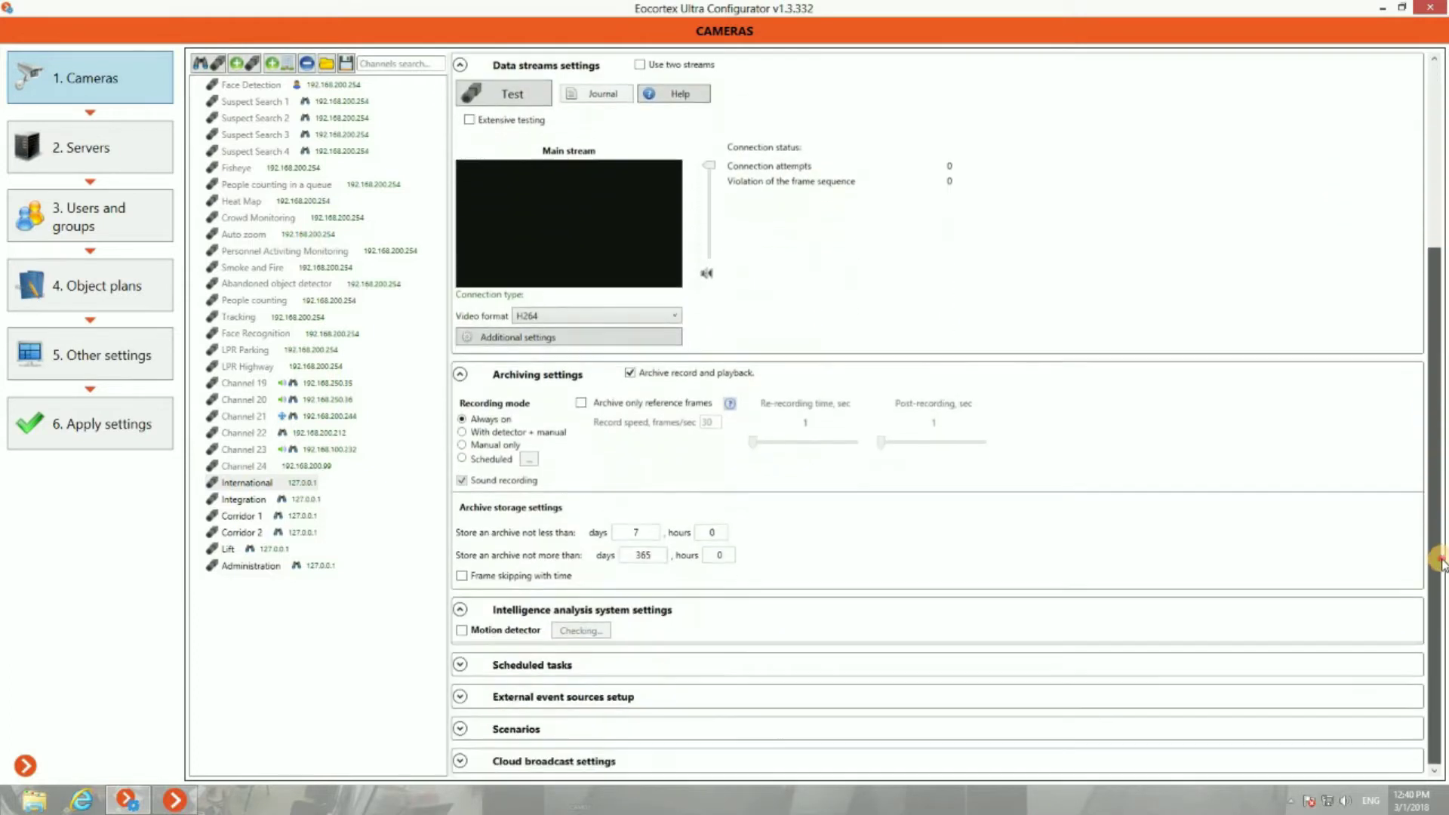
click(461, 631)
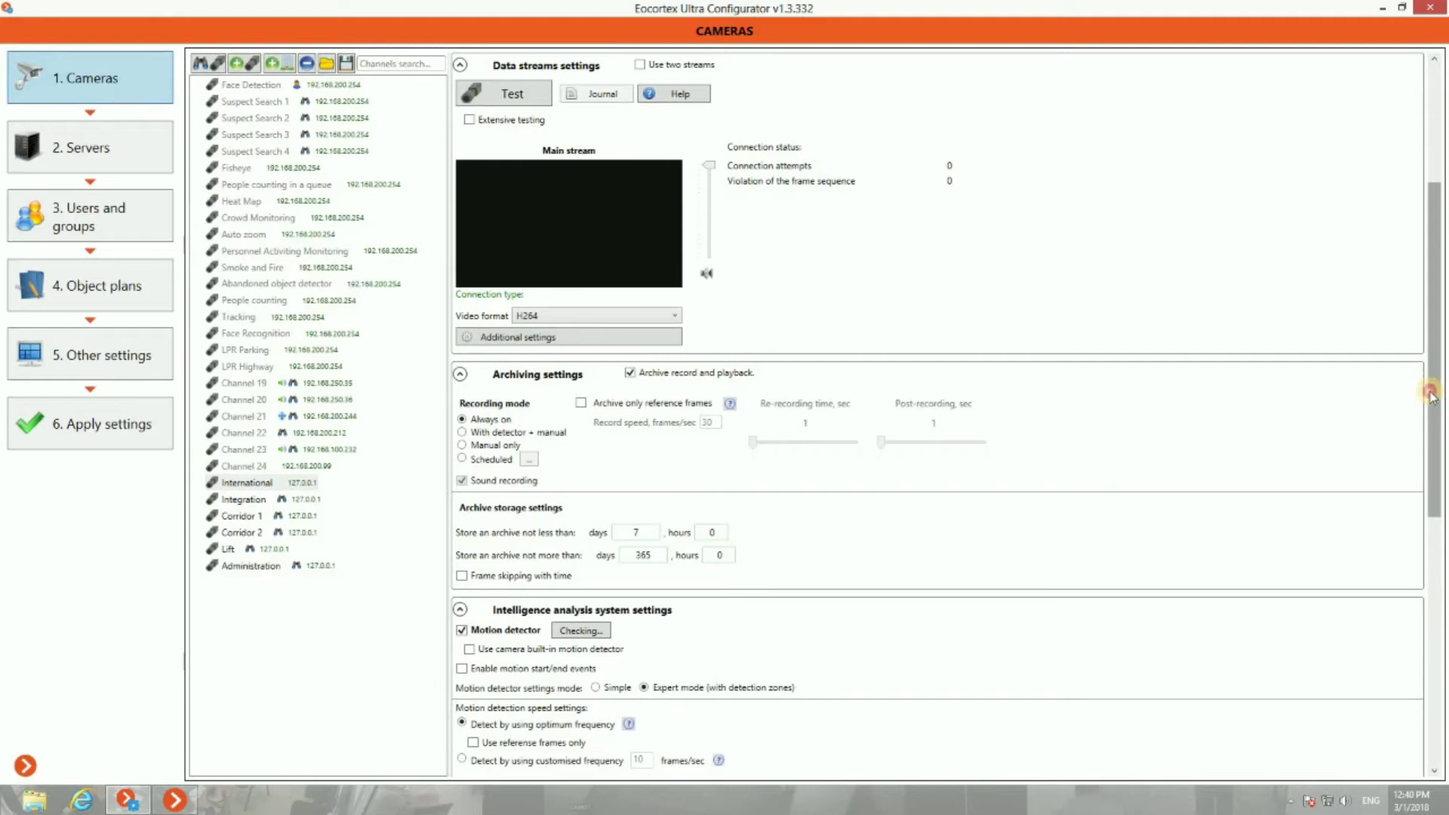
drag(1446, 389, 1425, 649)
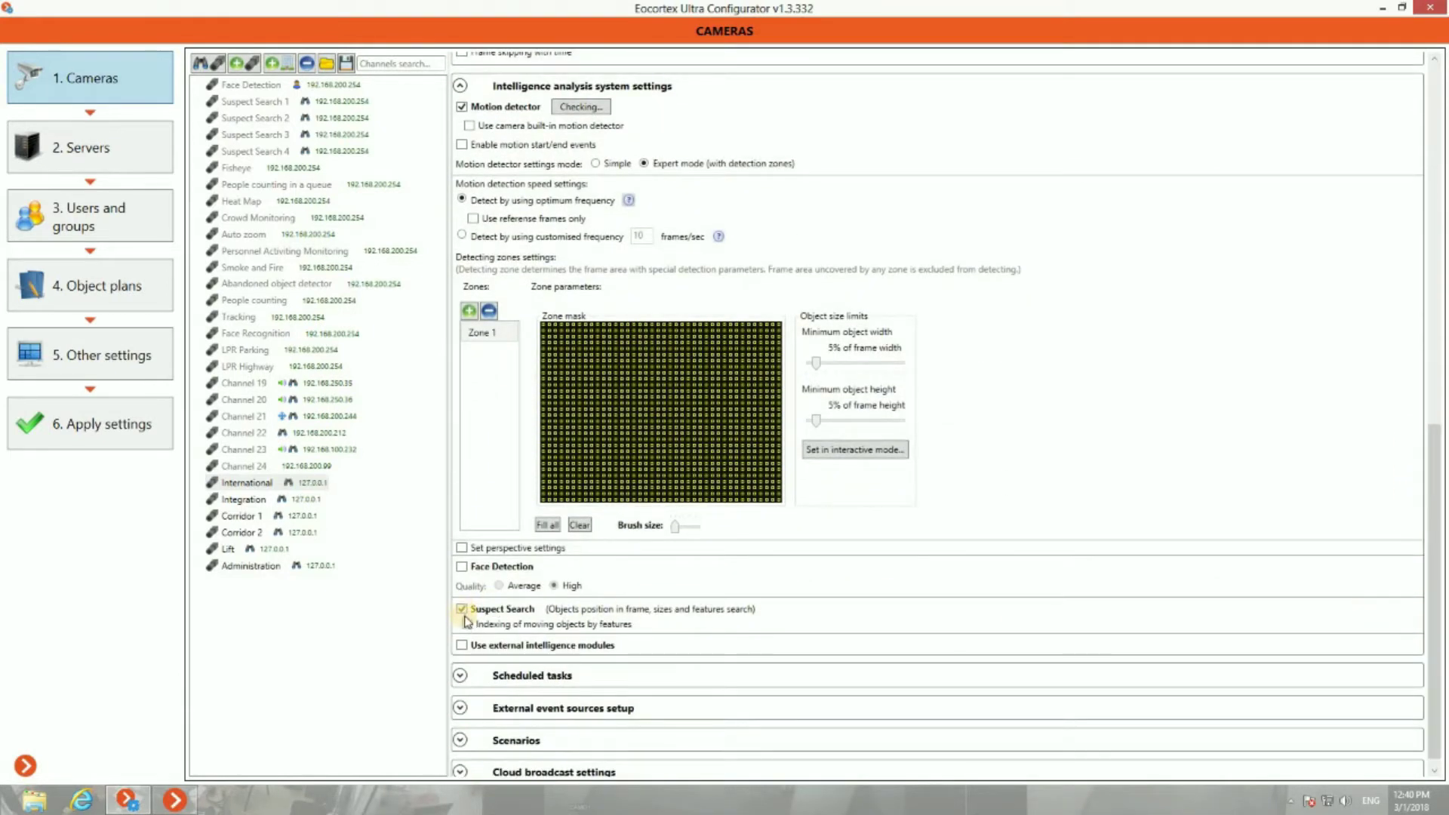
click(465, 625)
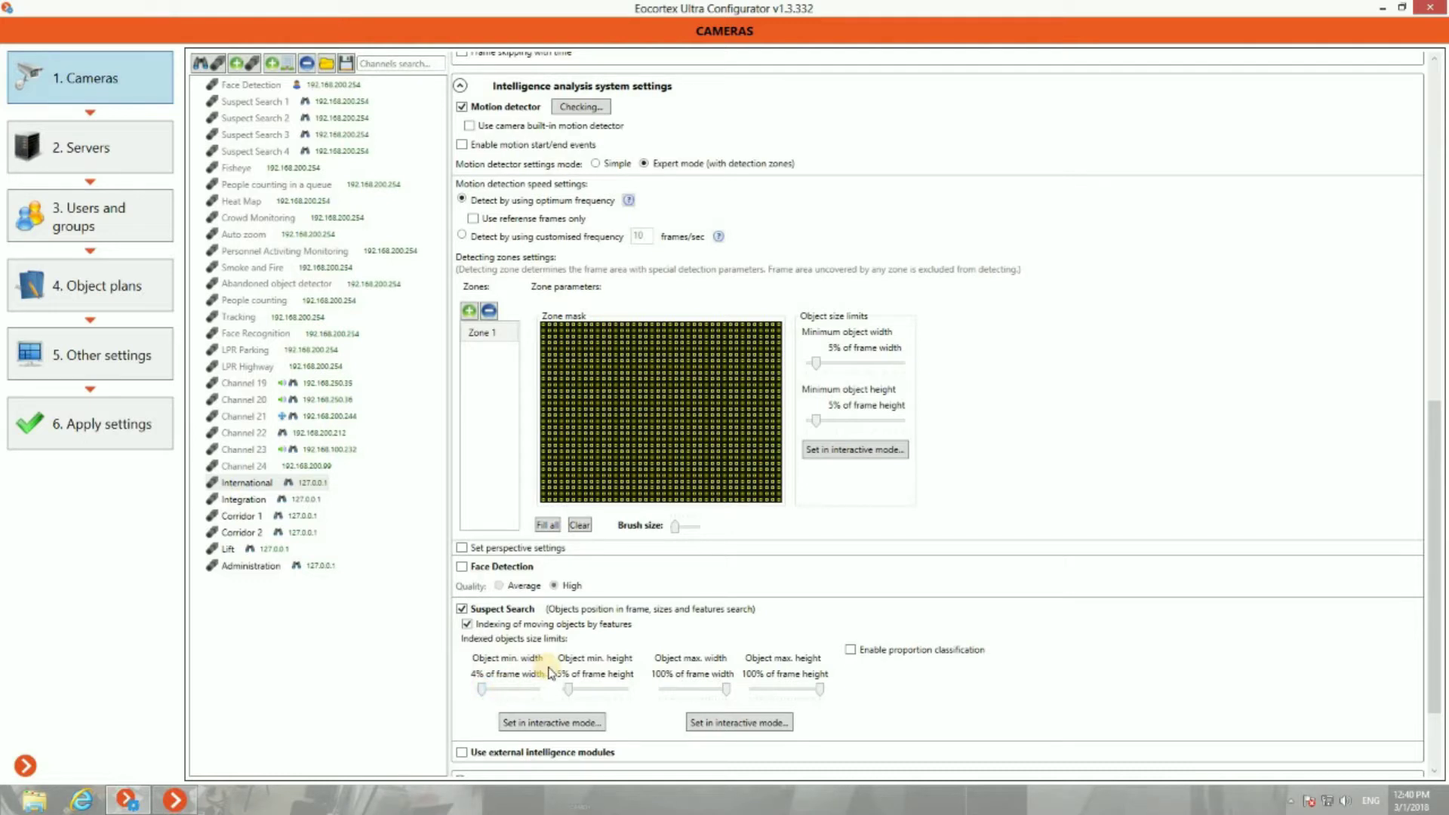
click(131, 432)
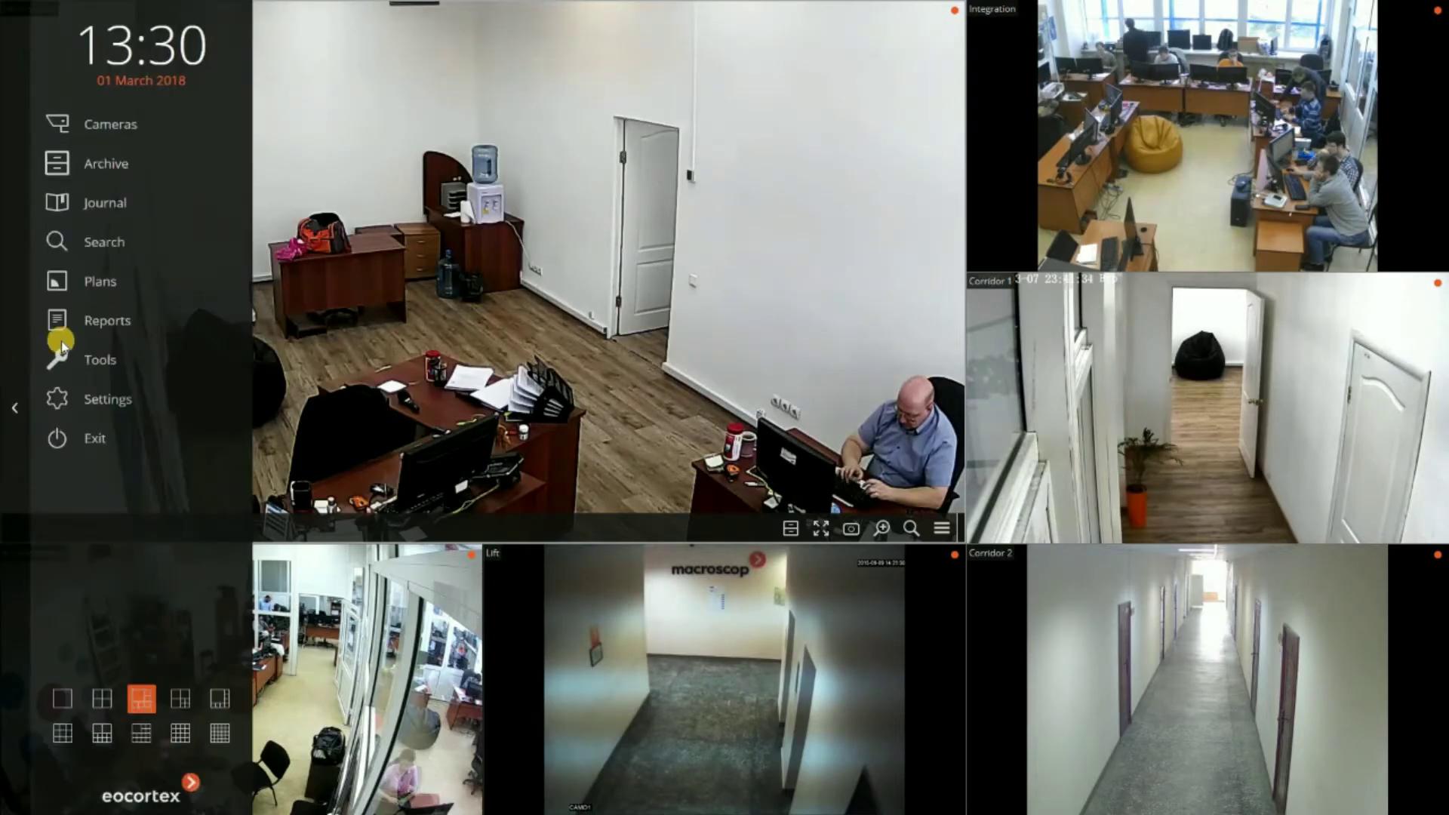
Step: Search all six cameras over the last hour, 12:30–13:30
click(113, 242)
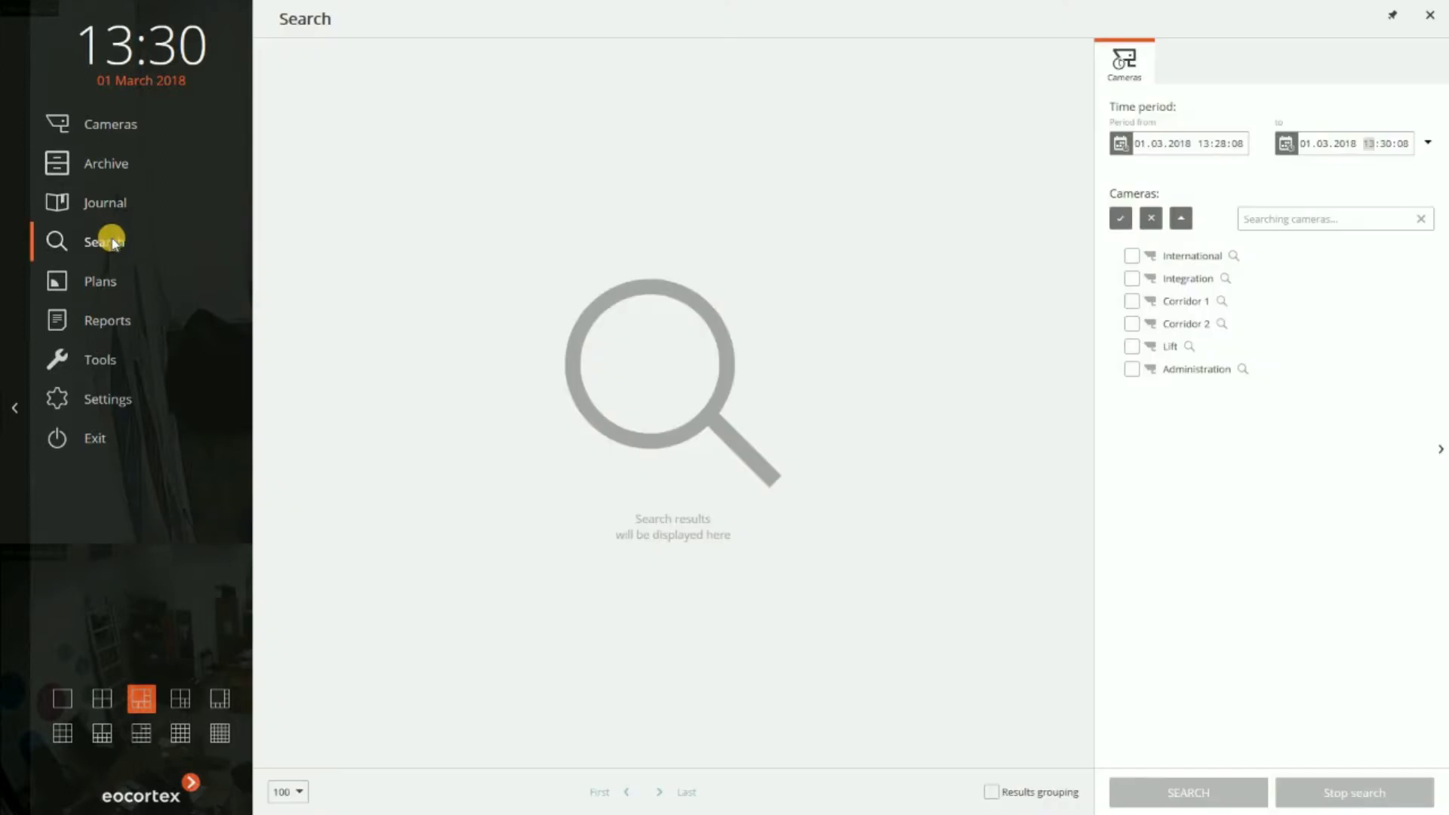
click(1132, 279)
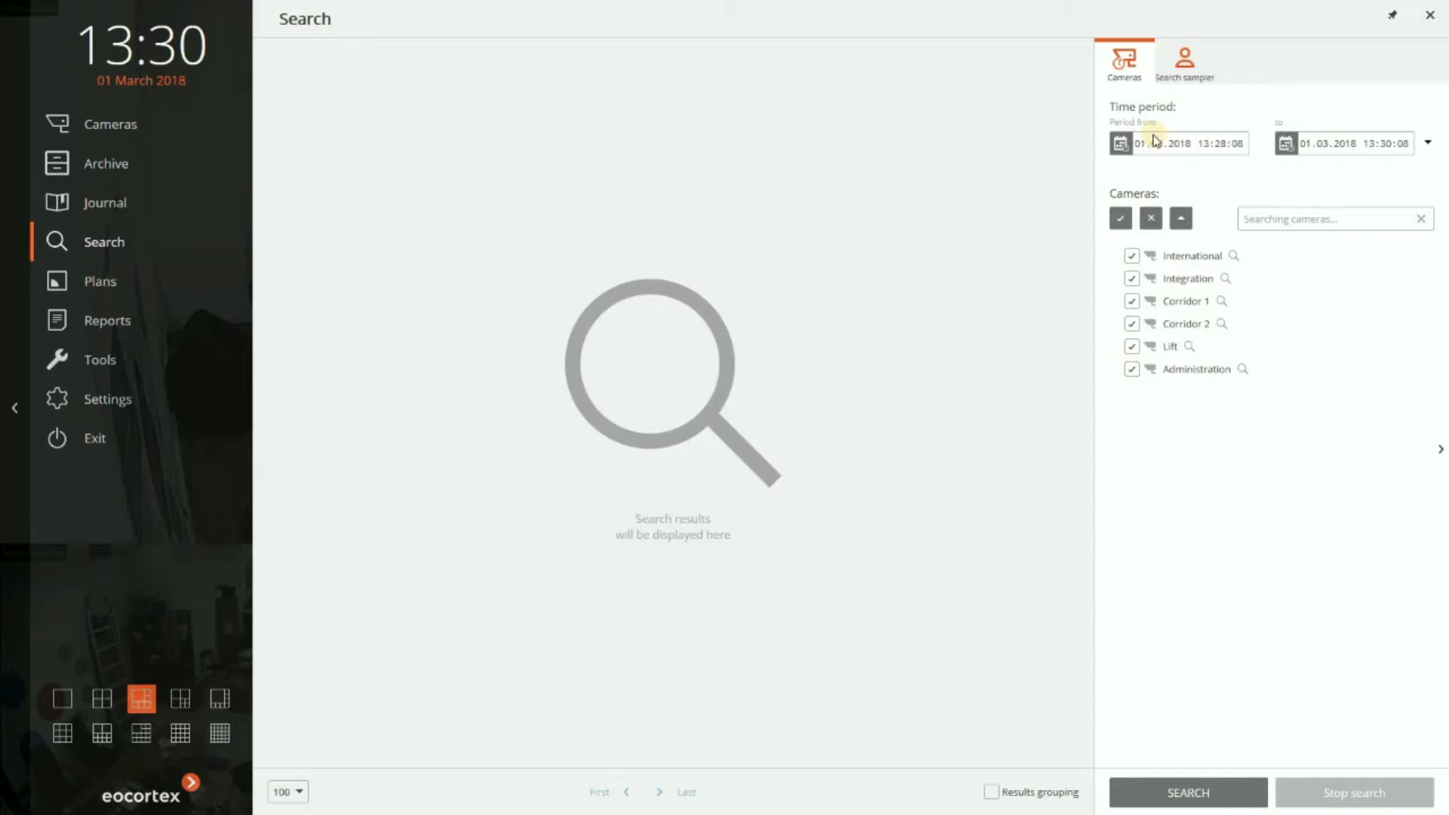
click(1328, 144)
click(1428, 145)
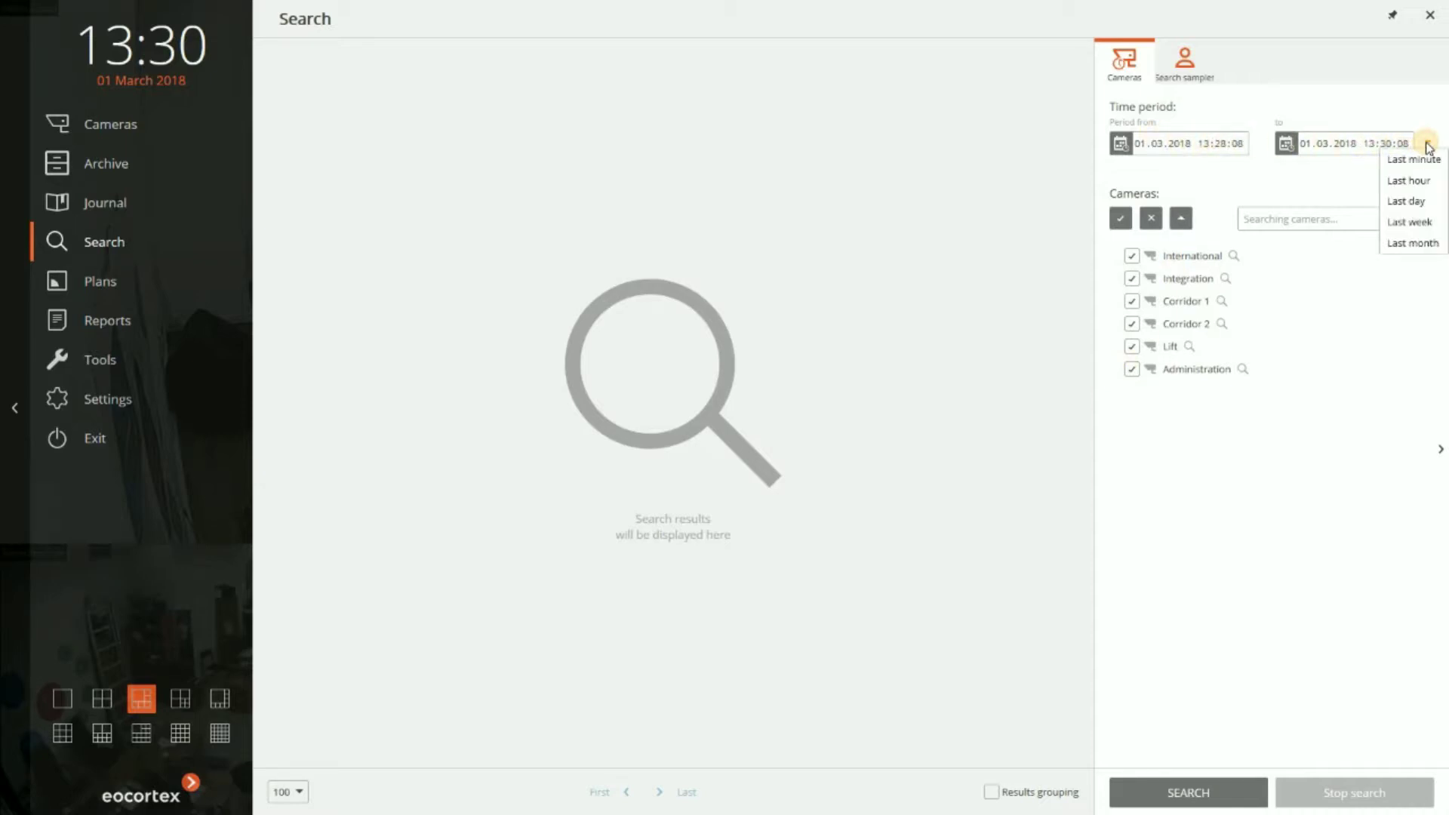
click(1416, 182)
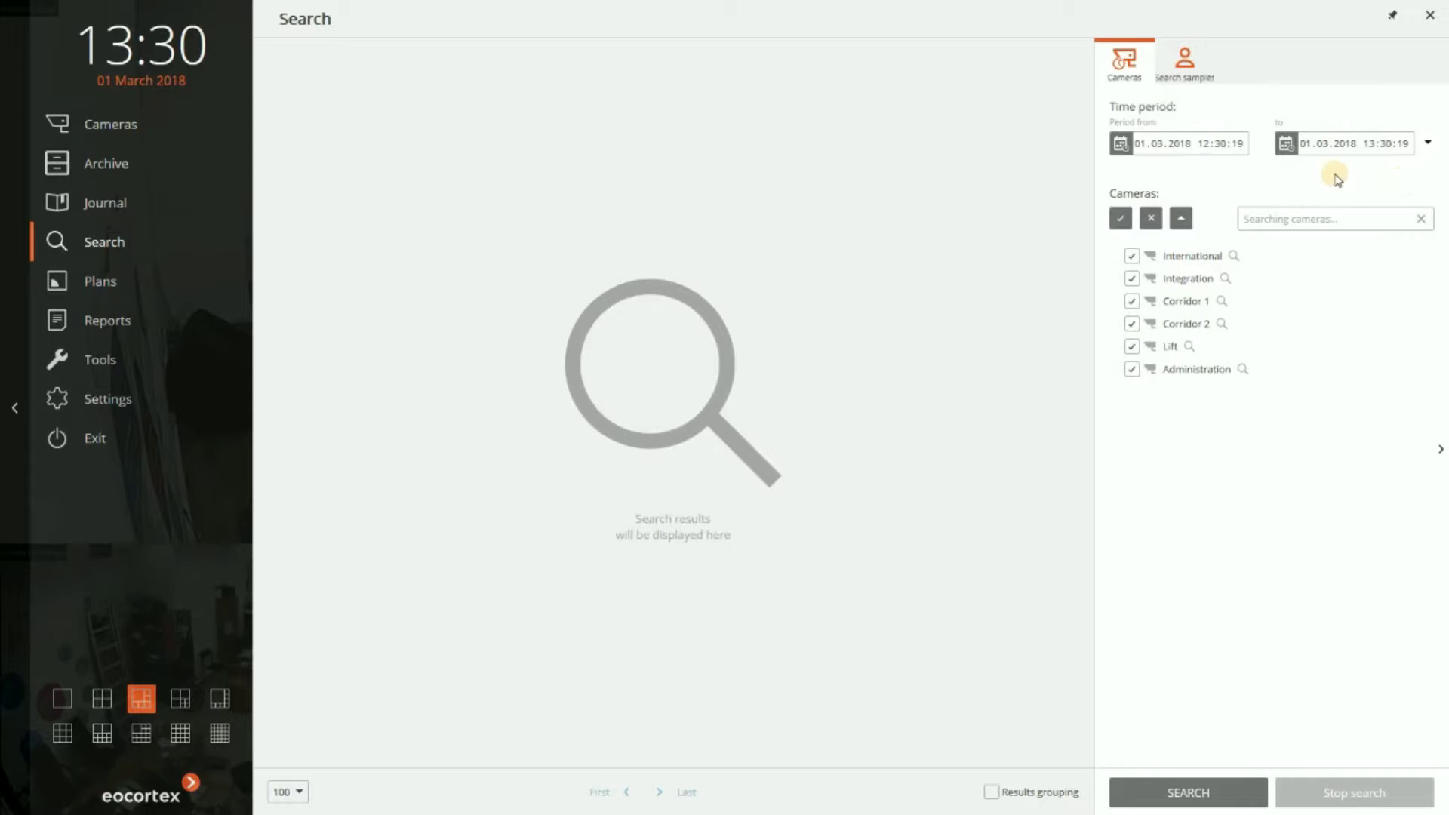
Step: Start a new search sample, trying a dark blue jacket fill and a red freehand blob
click(1198, 75)
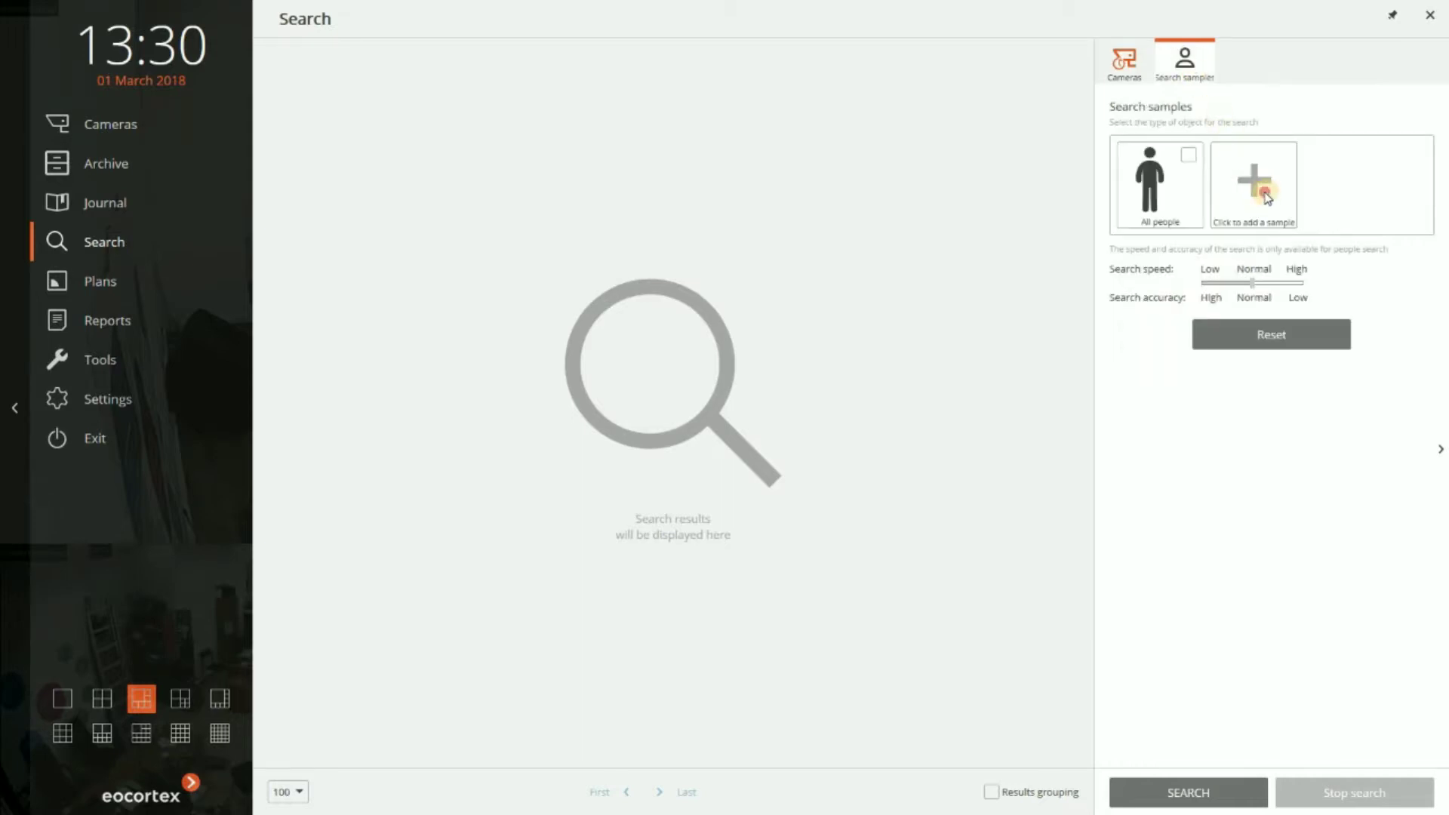
click(1267, 199)
click(1222, 237)
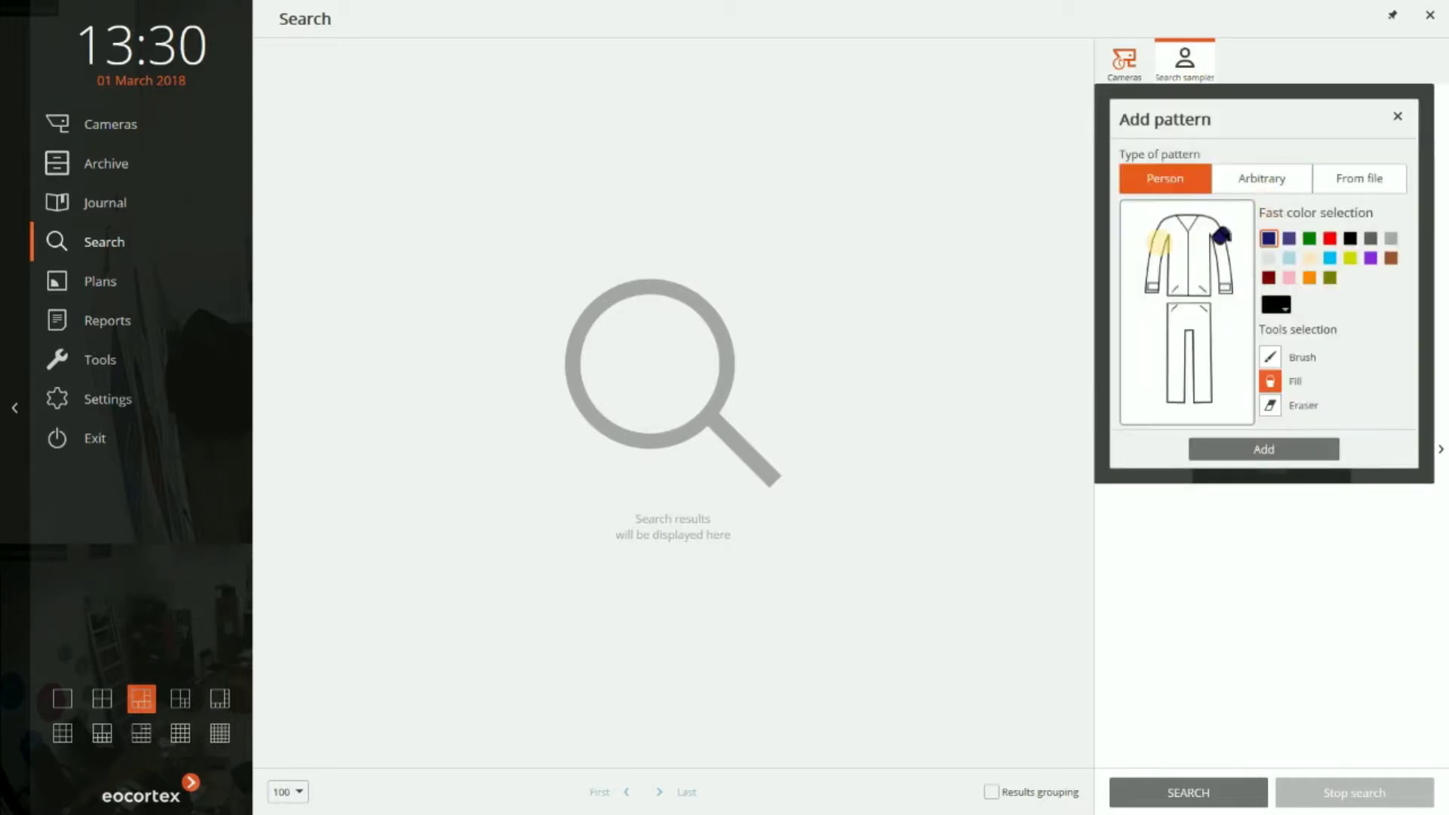
click(1164, 243)
click(1255, 181)
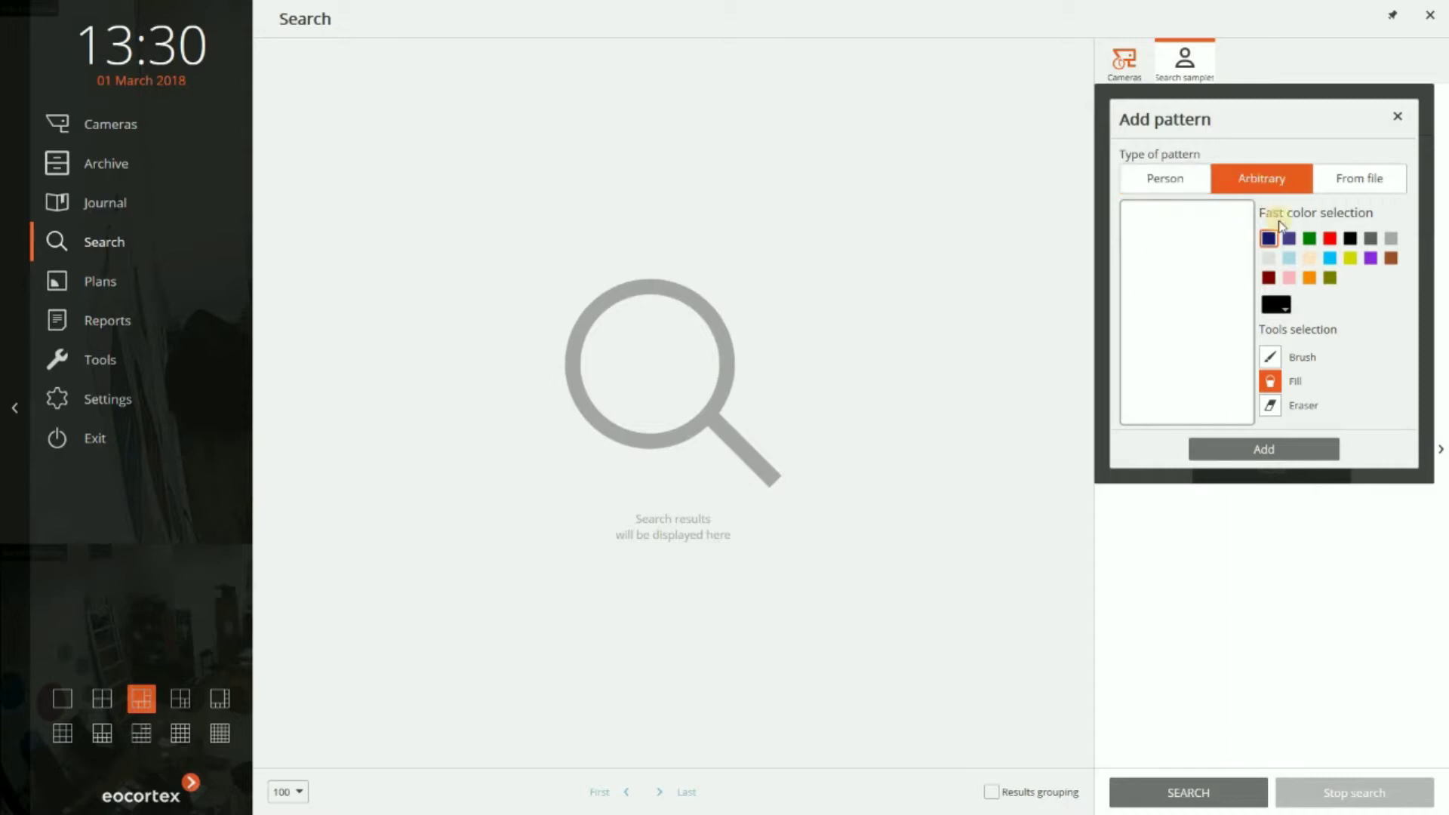
click(1329, 239)
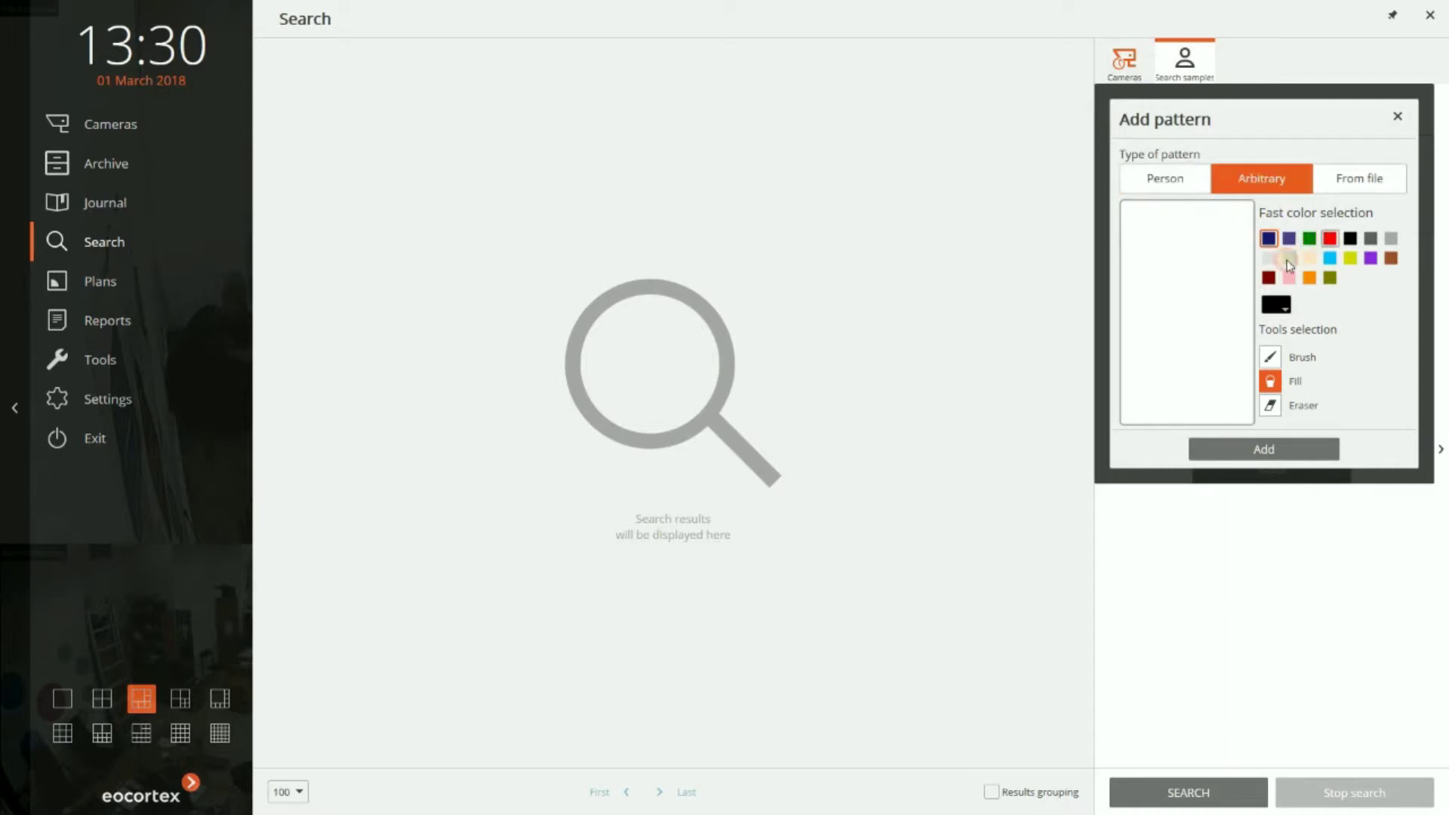
click(1267, 353)
mouse_move(1190, 283)
mouse_down()
mouse_move(1181, 258)
mouse_move(1135, 317)
mouse_move(1174, 314)
mouse_move(1213, 256)
mouse_up()
Step: Fill the clothing outline with a grey jacket and blue trousers, and add the sample
click(1178, 188)
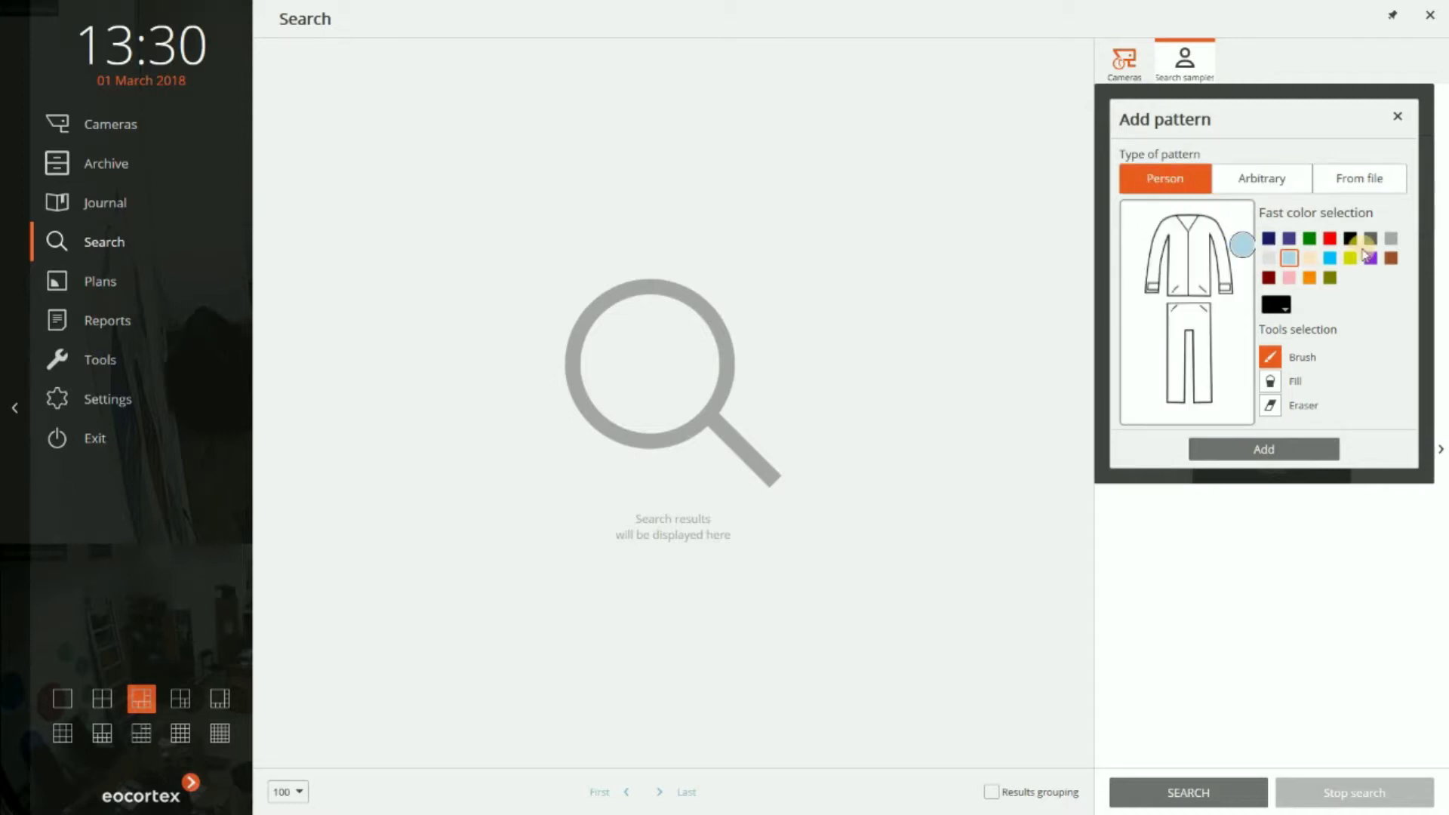
click(1392, 240)
click(1273, 383)
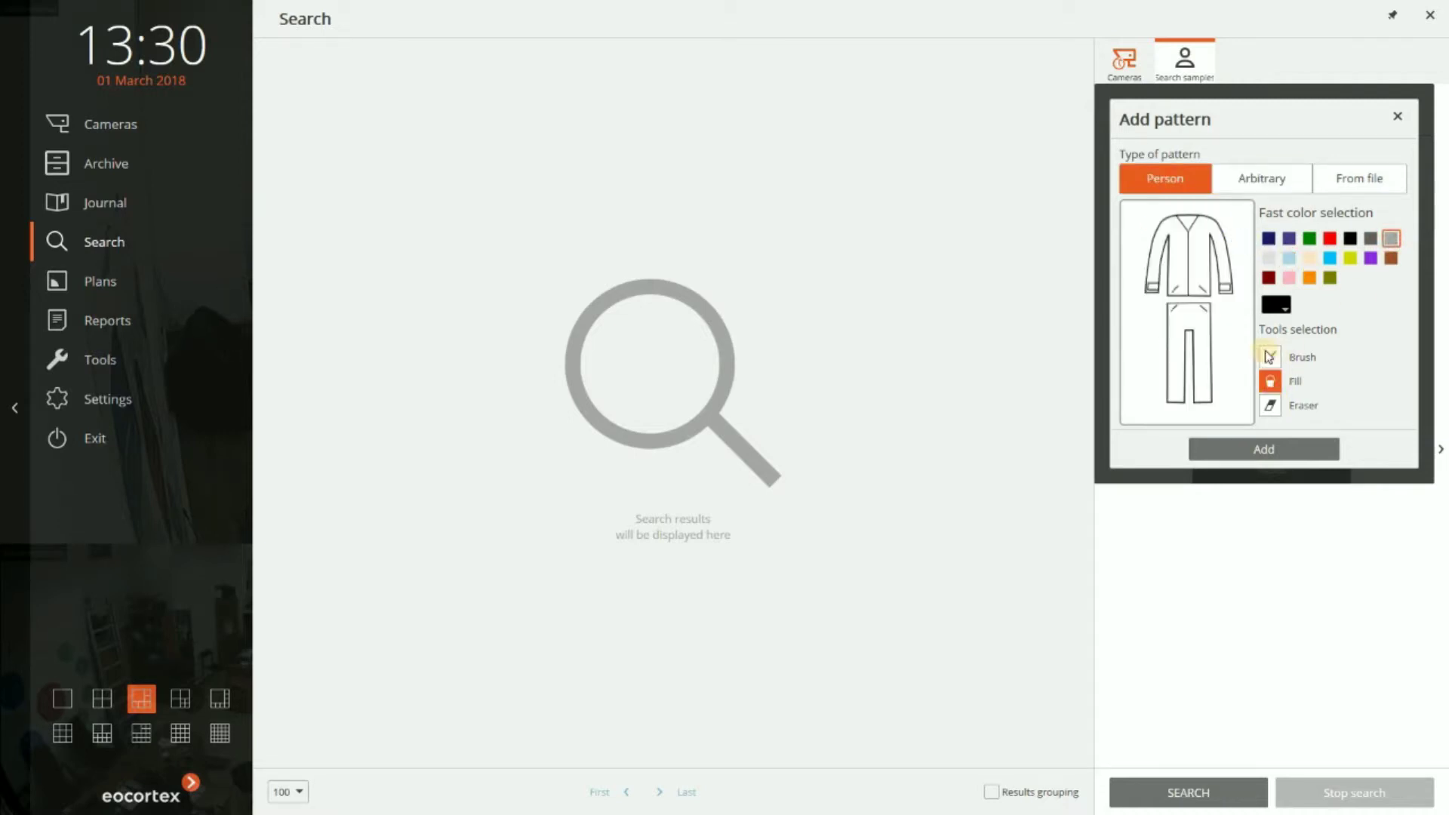
click(1178, 246)
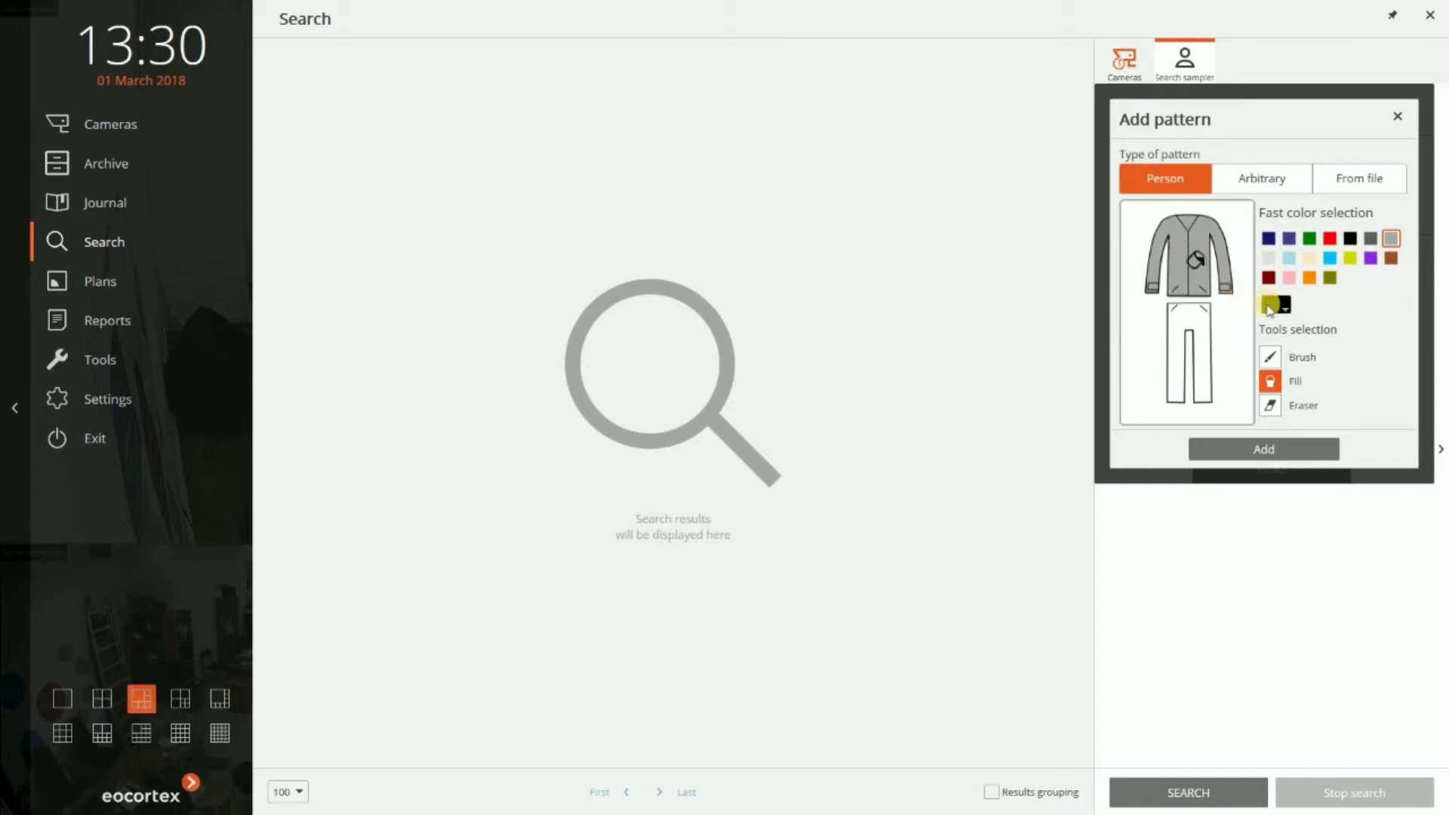
click(1280, 306)
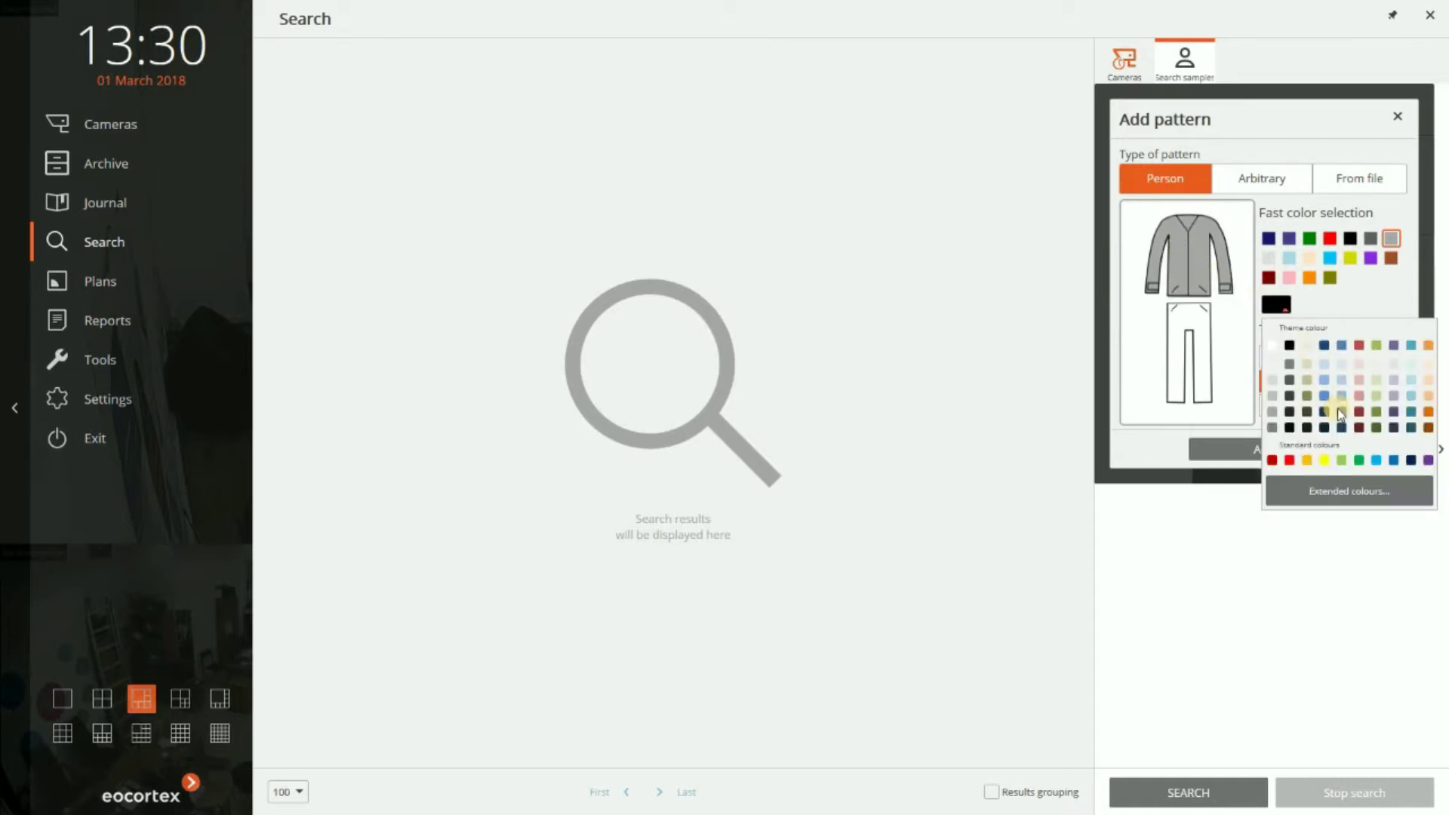
click(1319, 408)
click(1182, 315)
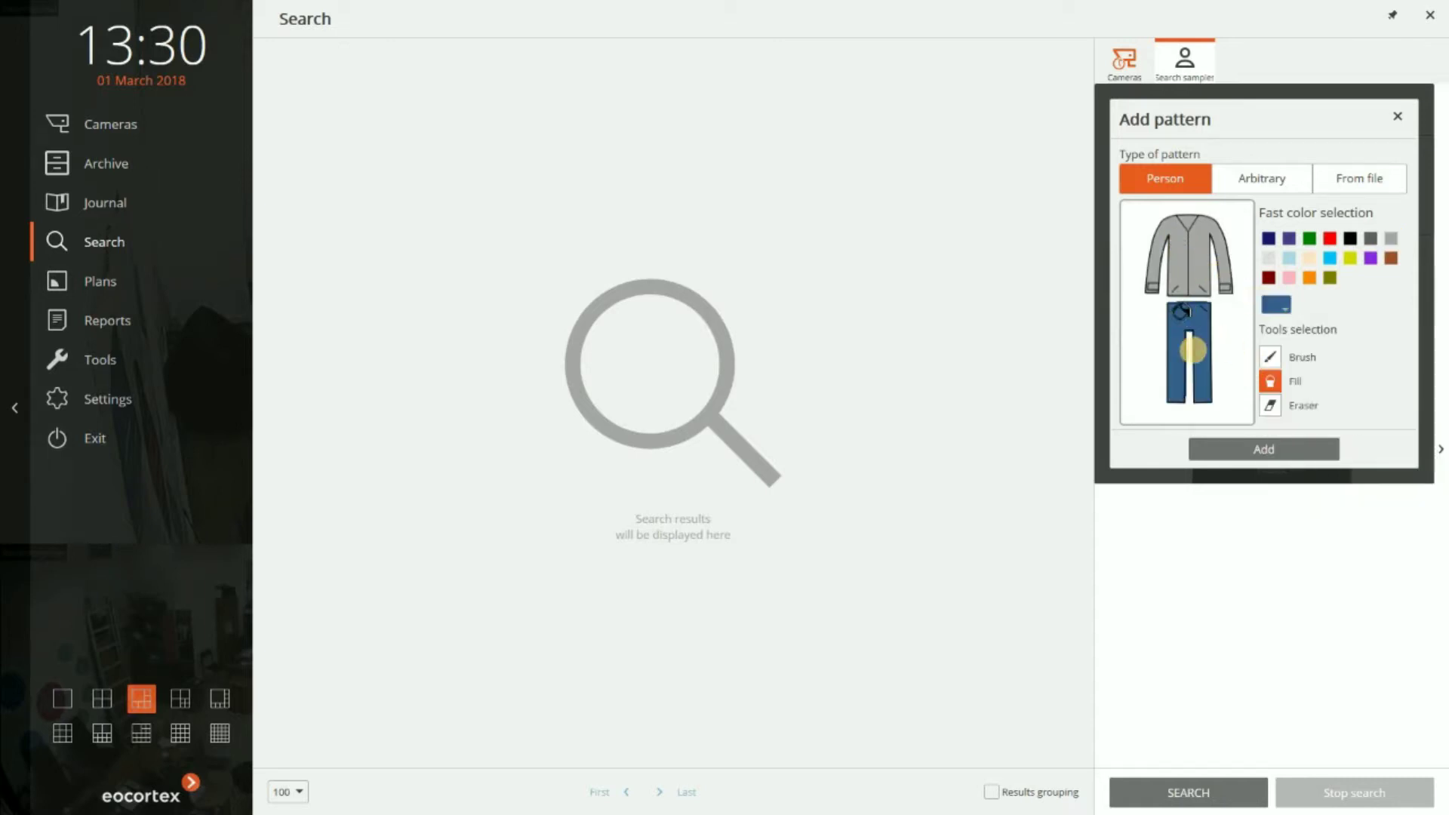
click(1225, 449)
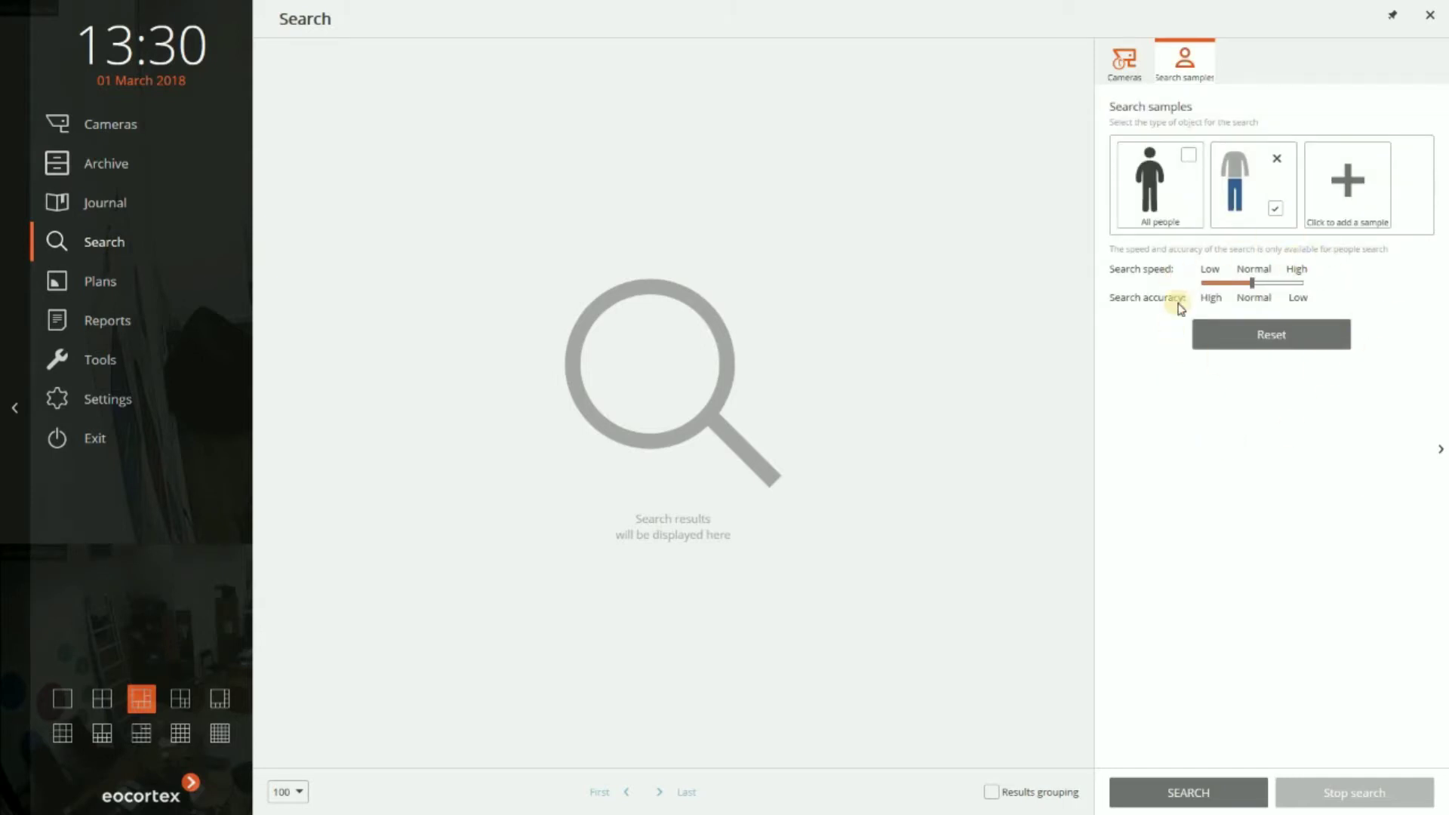
Step: Run the grey-jacket, blue-trousers search, stop it, and select result #23
click(1187, 799)
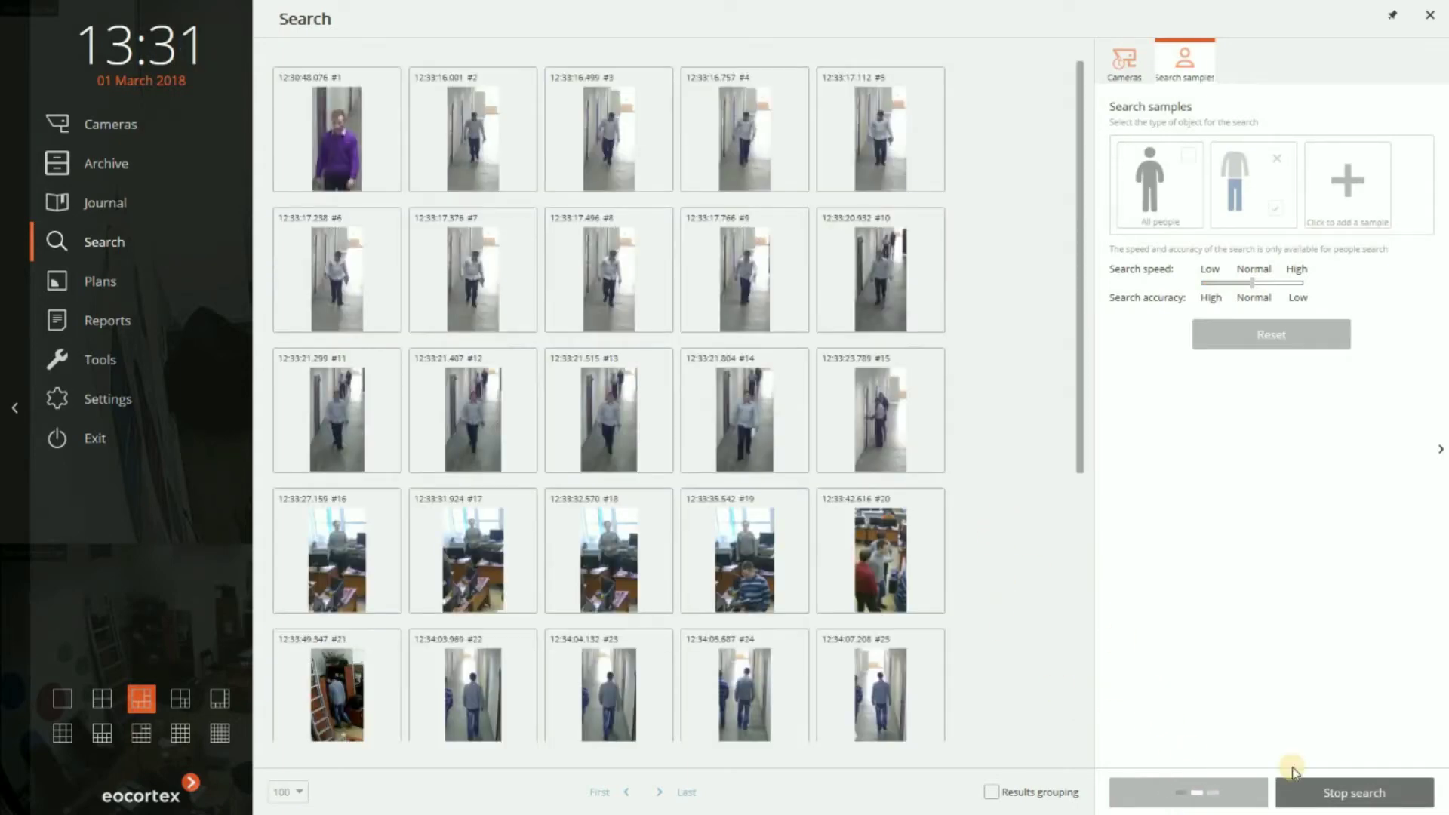
click(1318, 789)
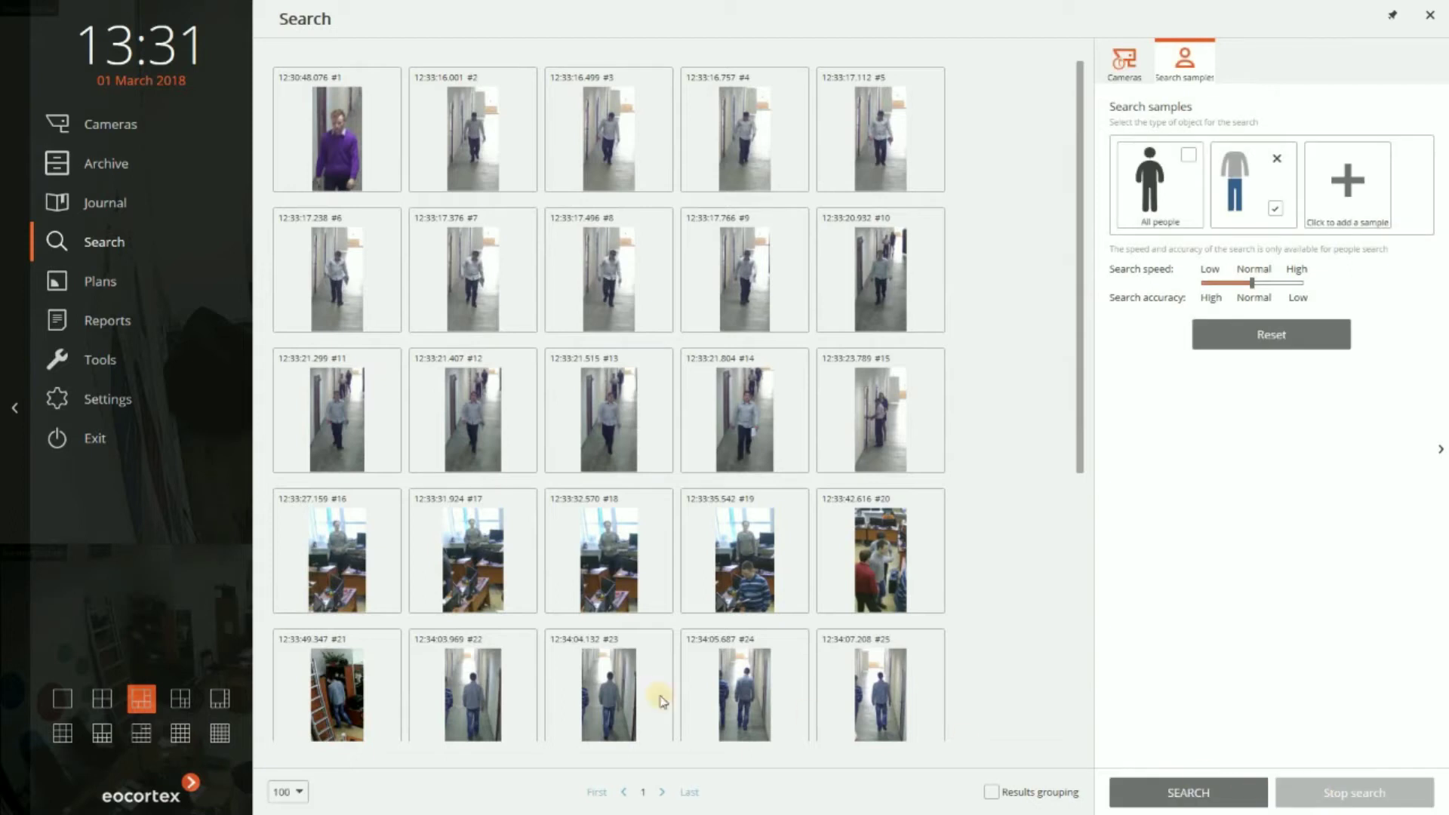
click(612, 697)
Step: Use the person in result #23 as the search sample and search again
right_click(613, 697)
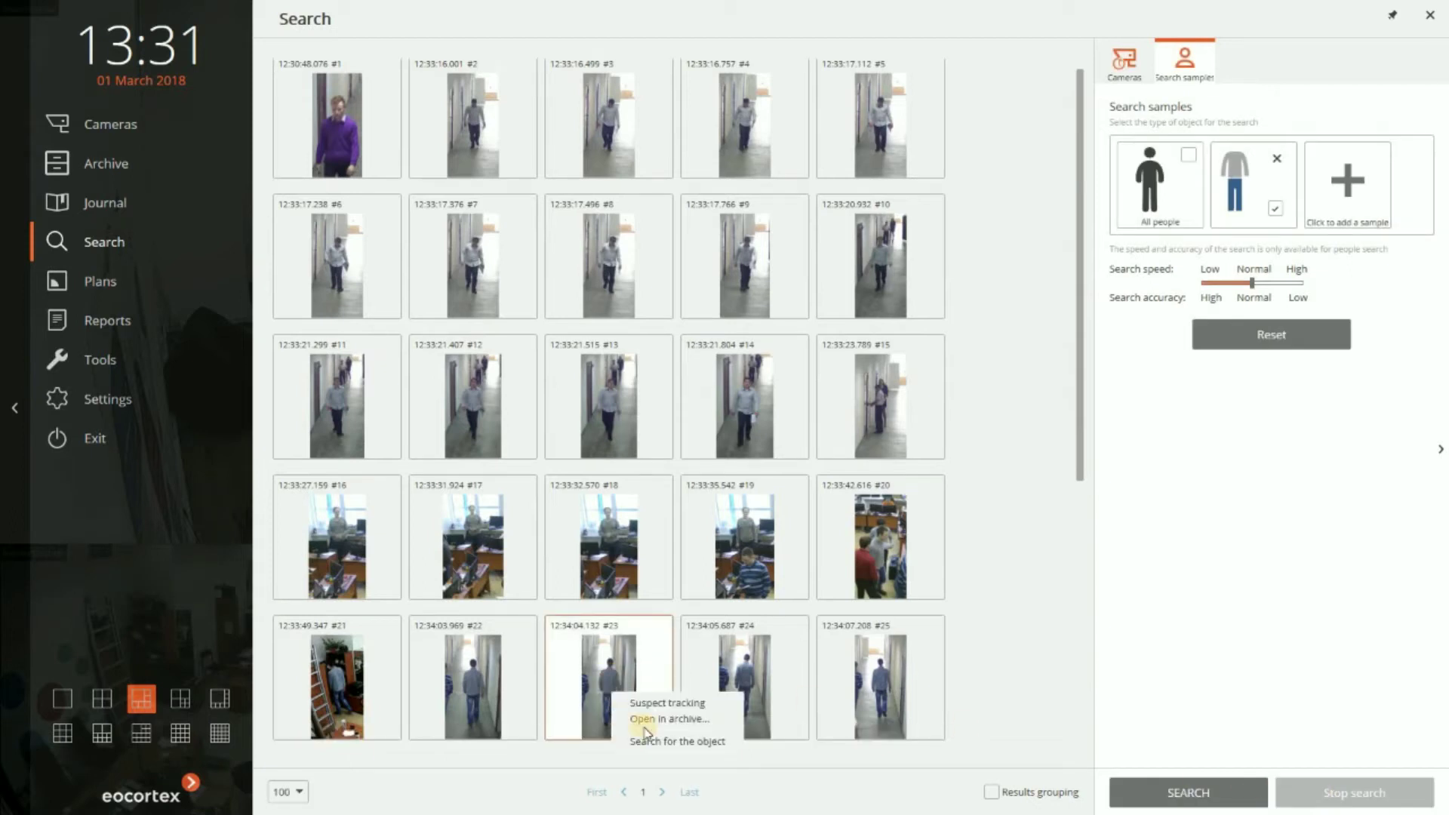
click(654, 741)
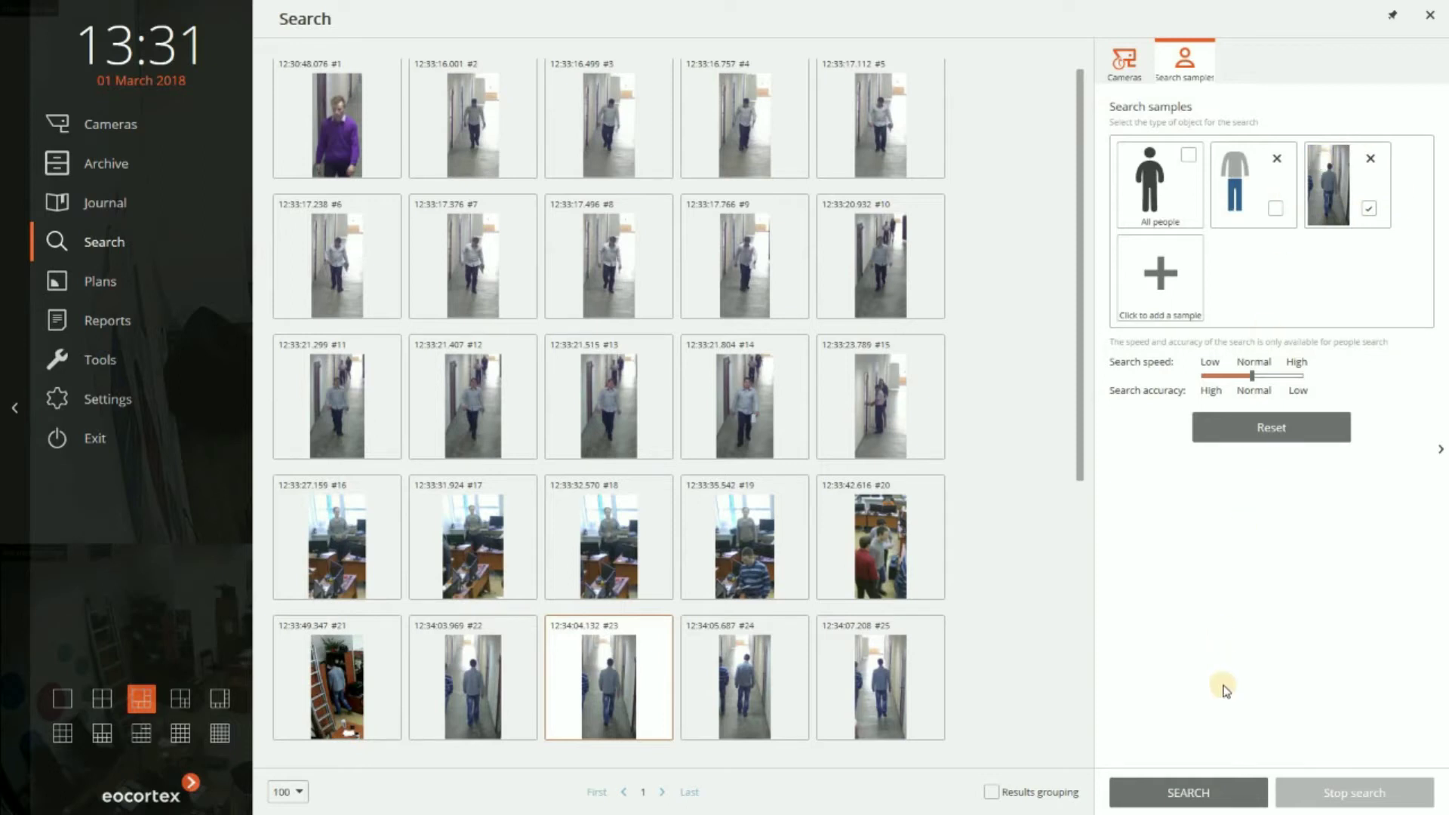
click(1189, 793)
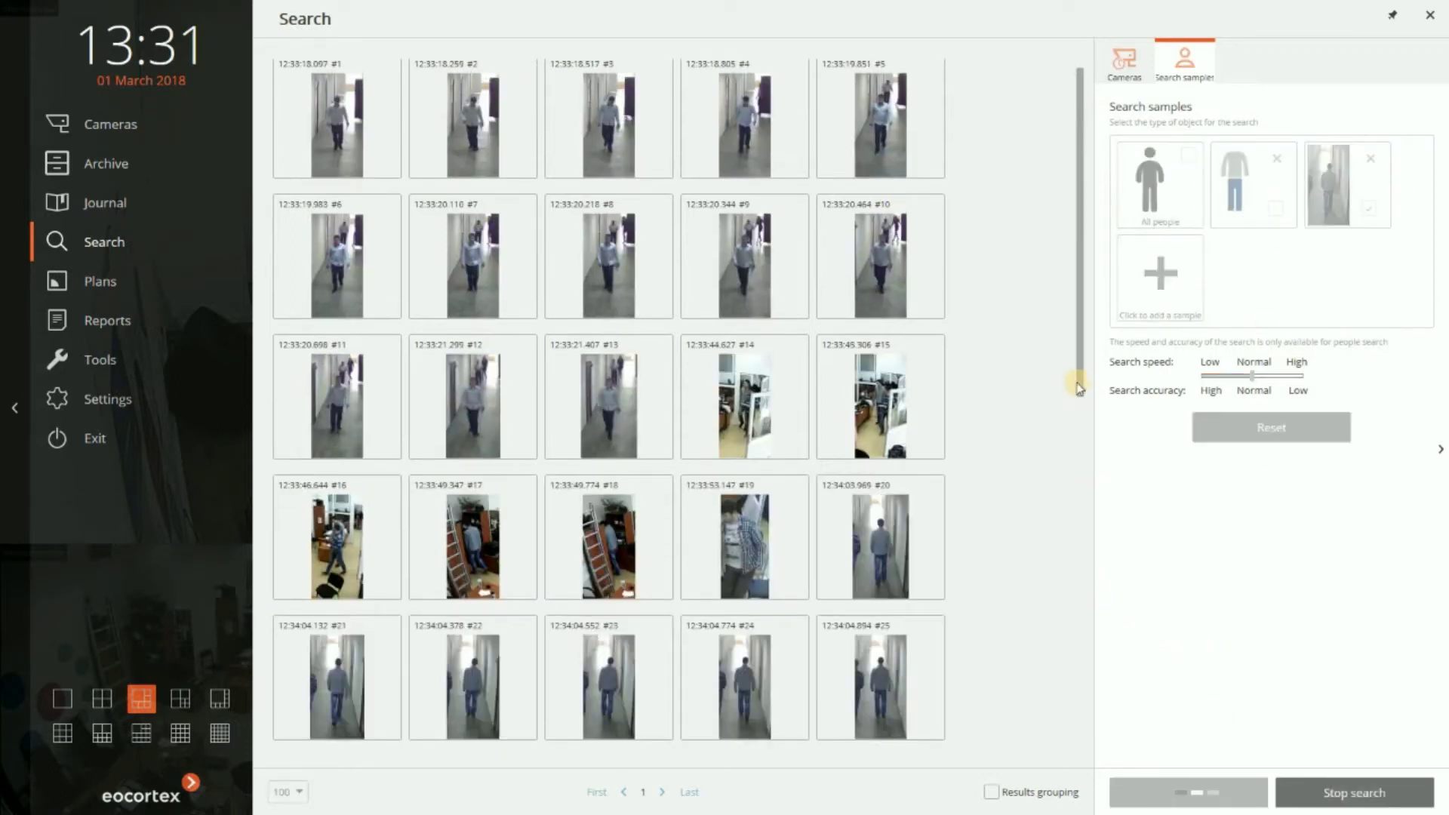
drag(1077, 388, 1011, 699)
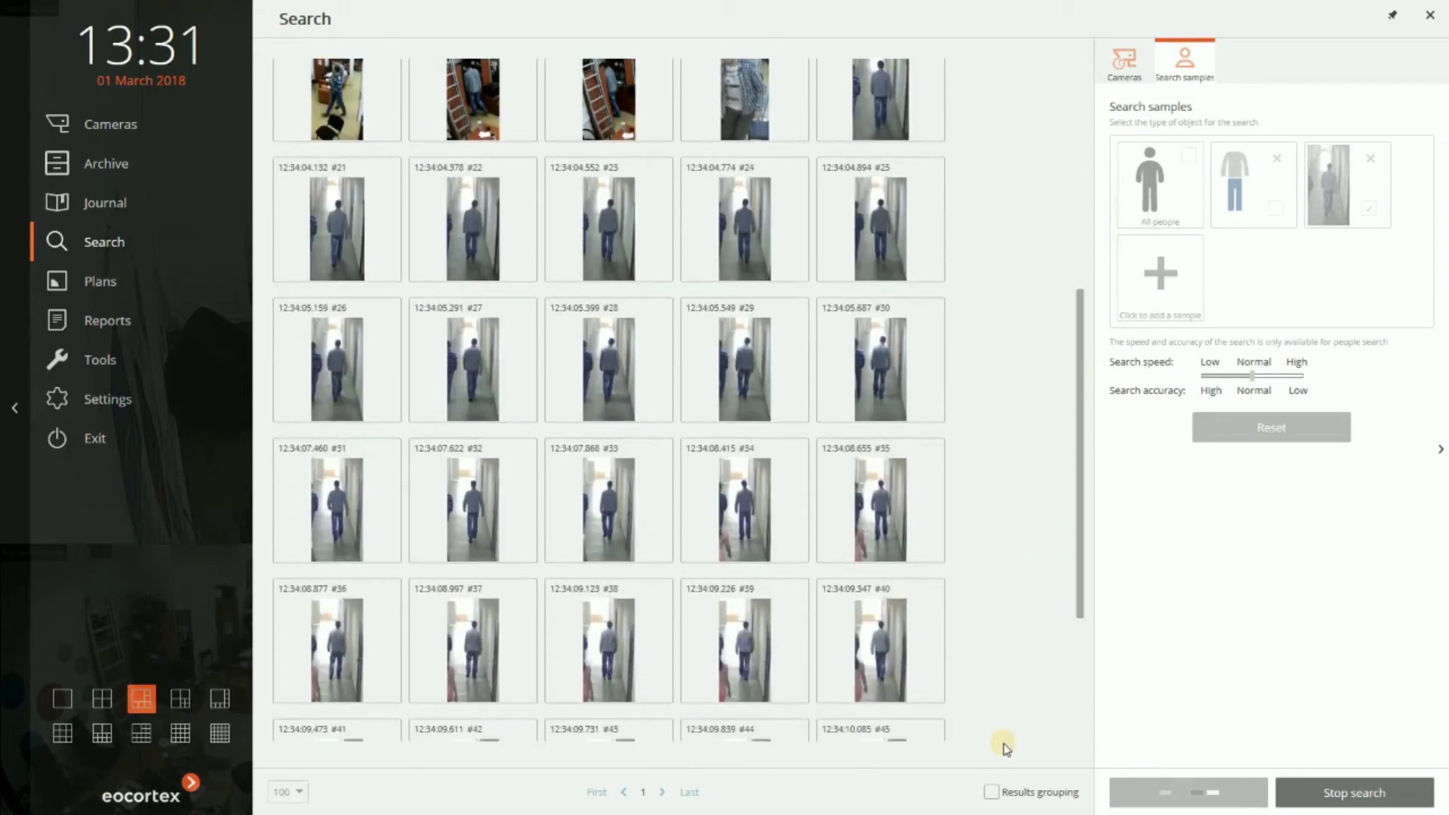
Step: Group the results by person, stop the search, and open result #22
click(992, 794)
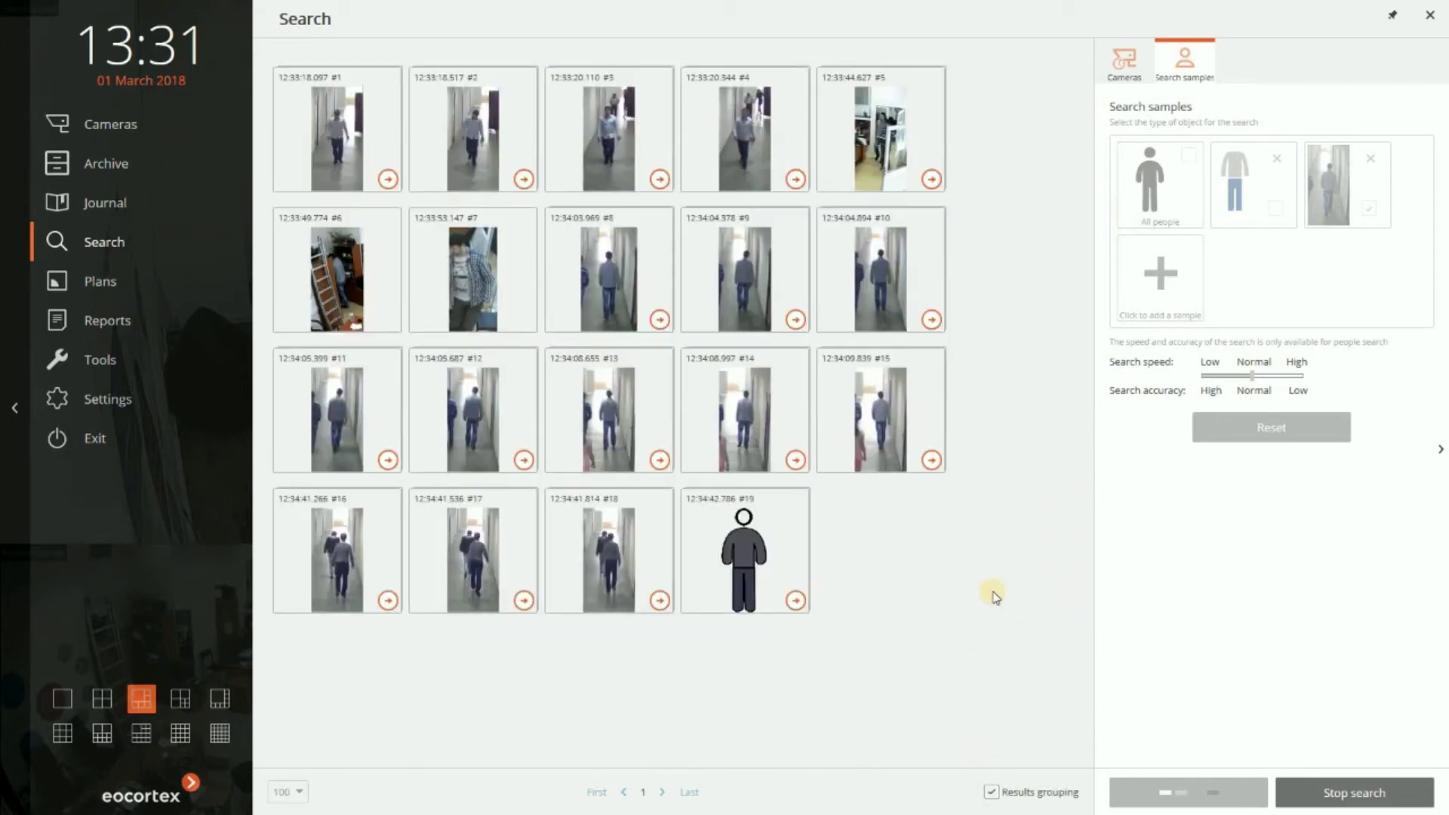
click(1379, 800)
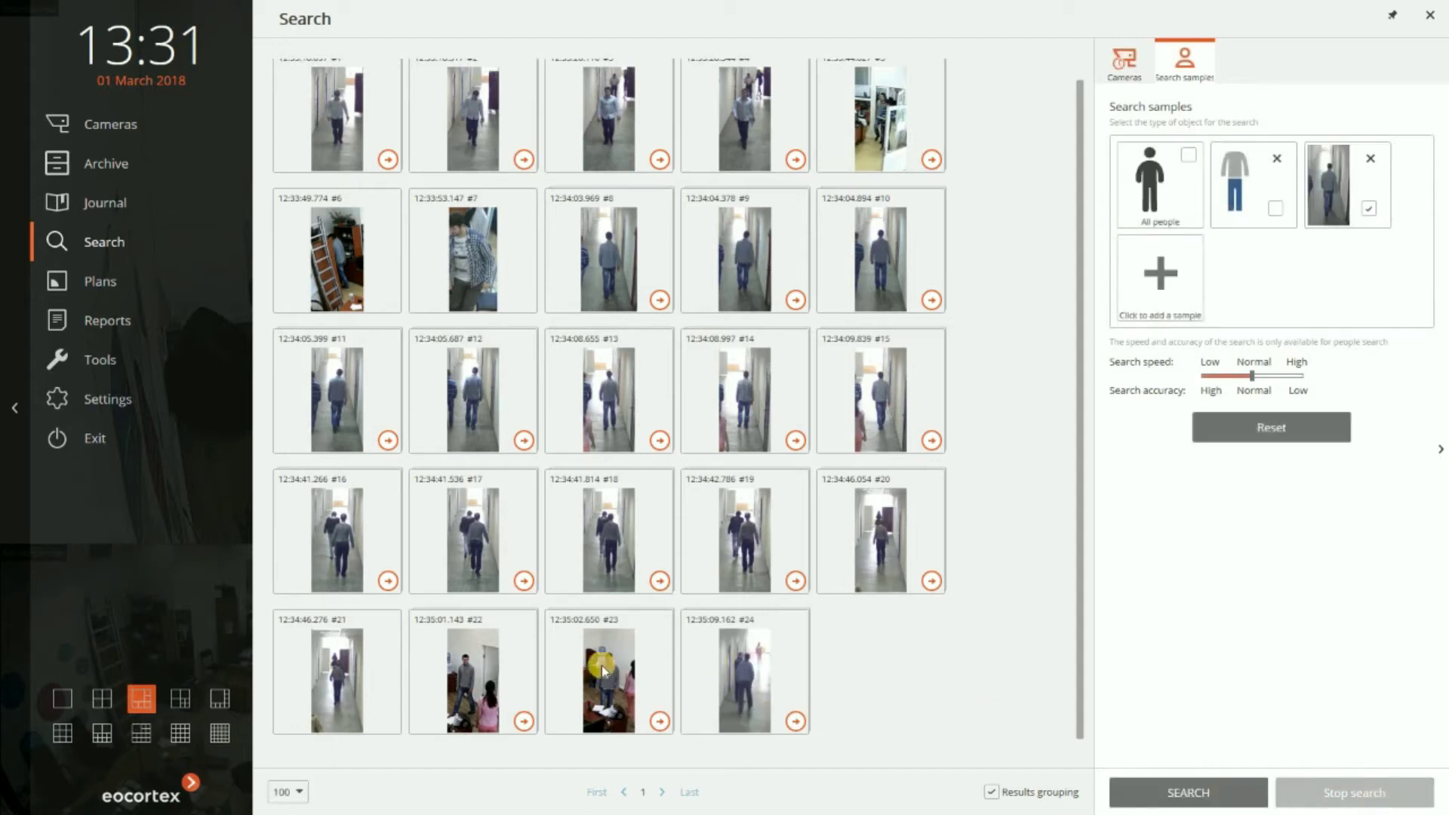
click(487, 671)
double_click(487, 673)
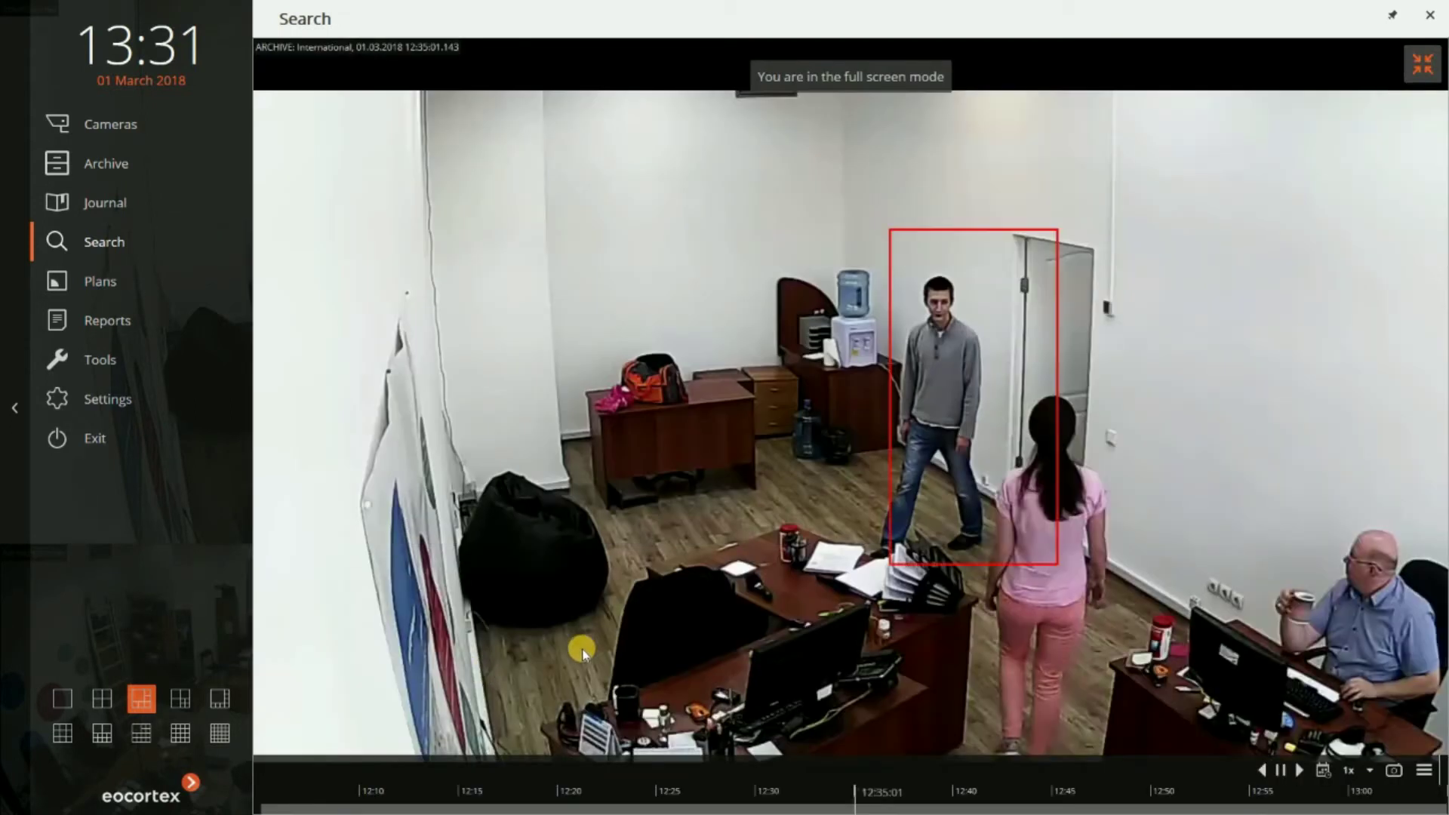
click(1301, 772)
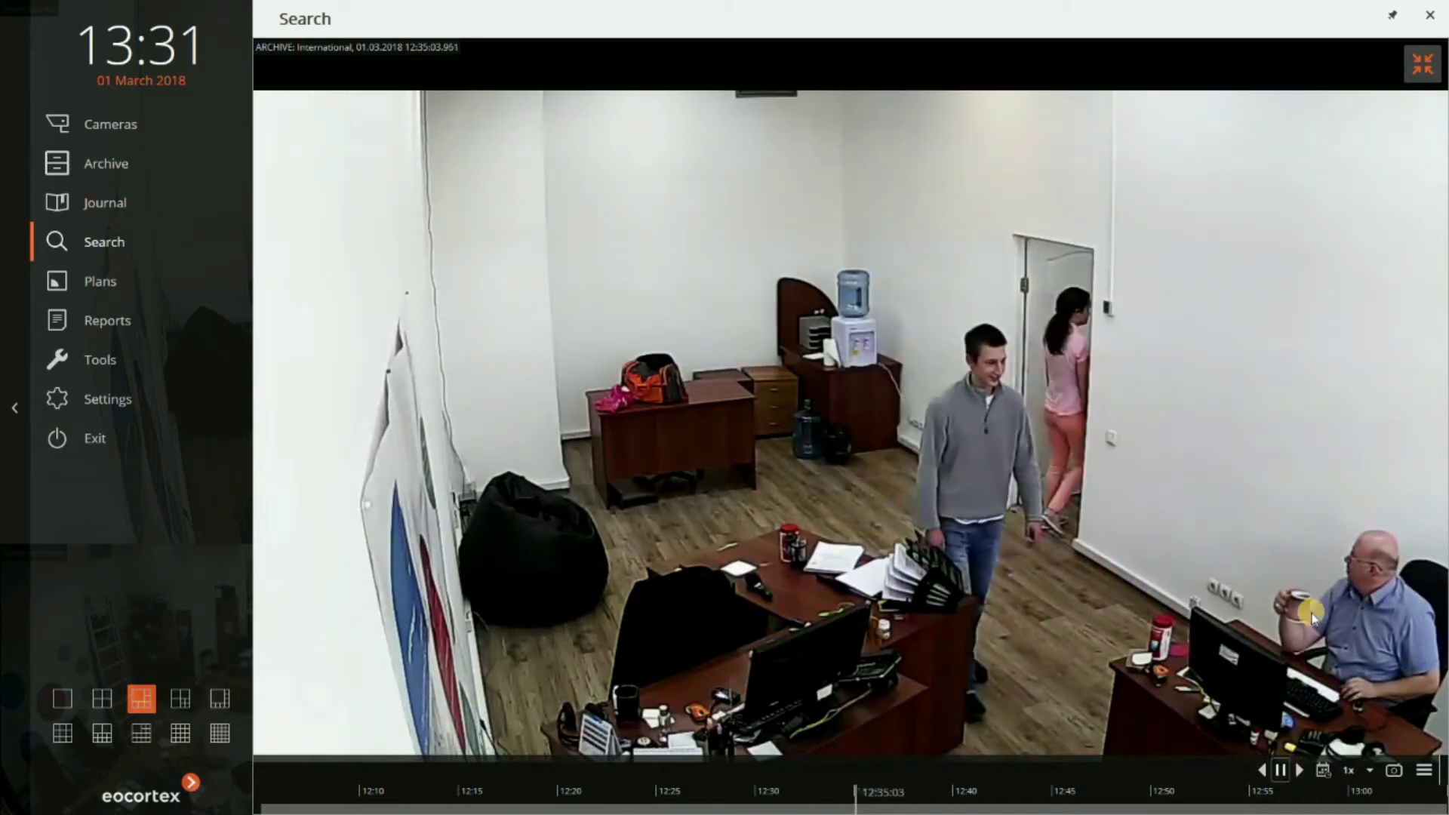
click(1424, 71)
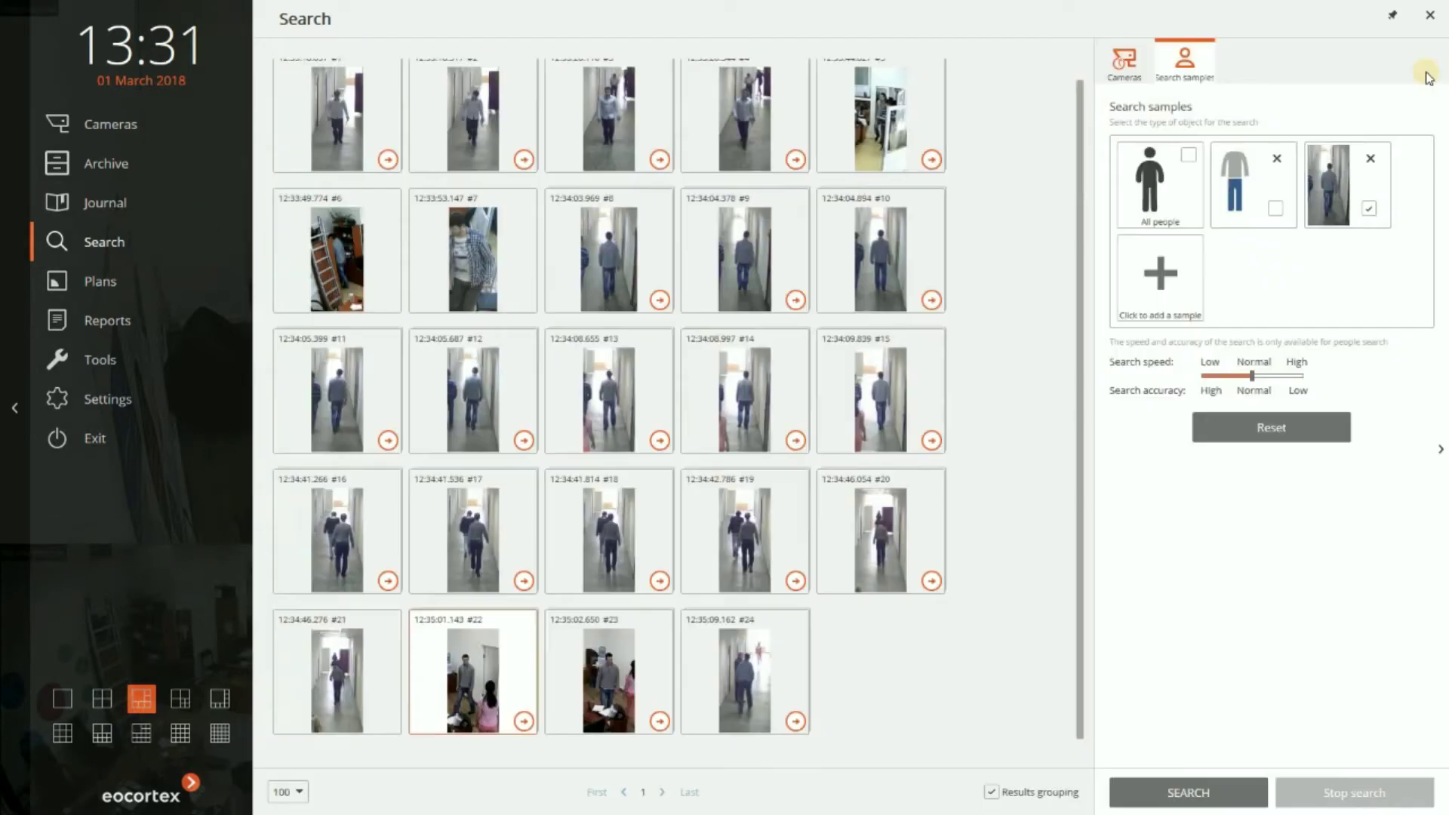
Step: Start suspect tracking from result #22 and mark the first six suspect samples
right_click(477, 672)
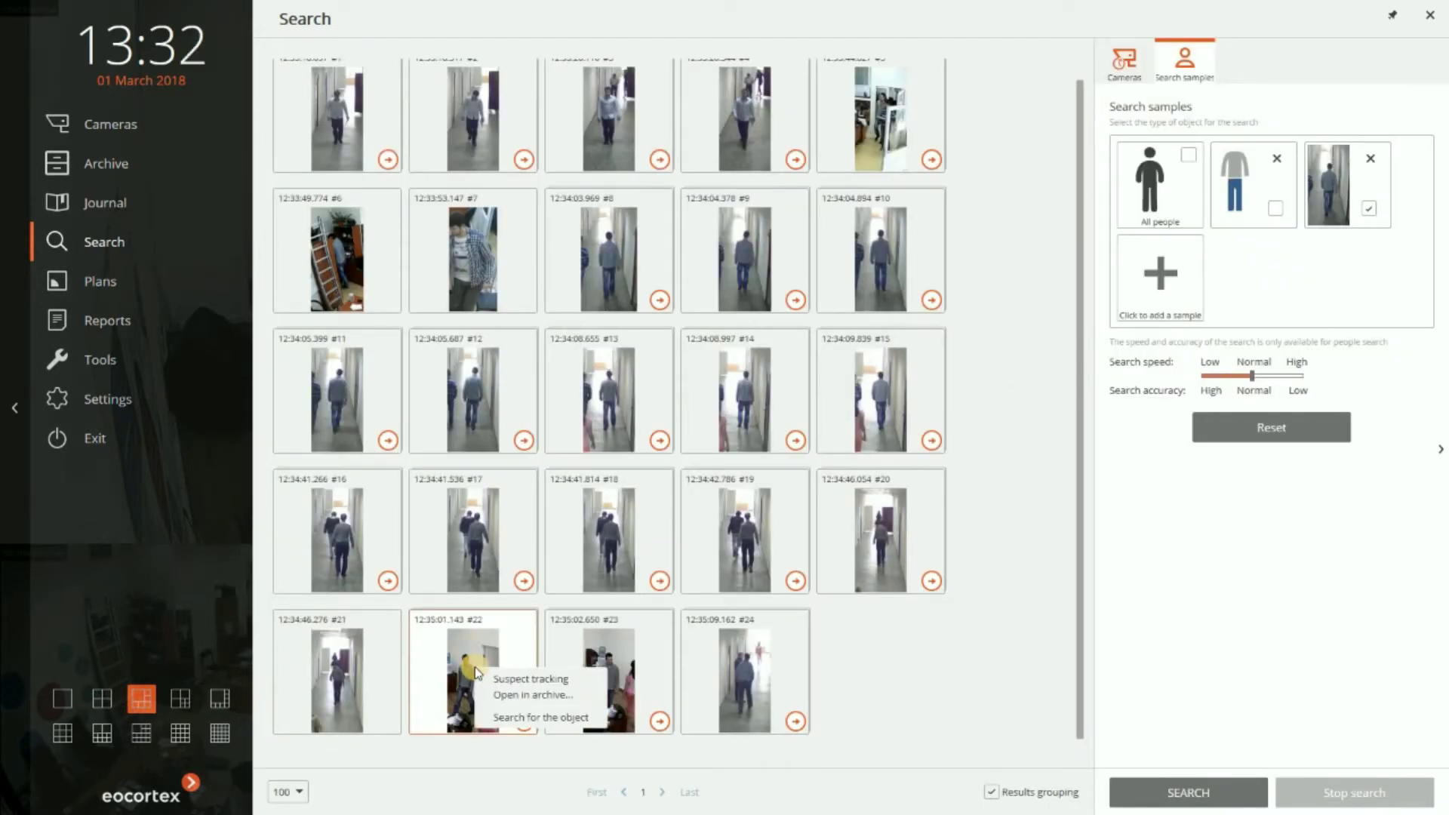
click(519, 681)
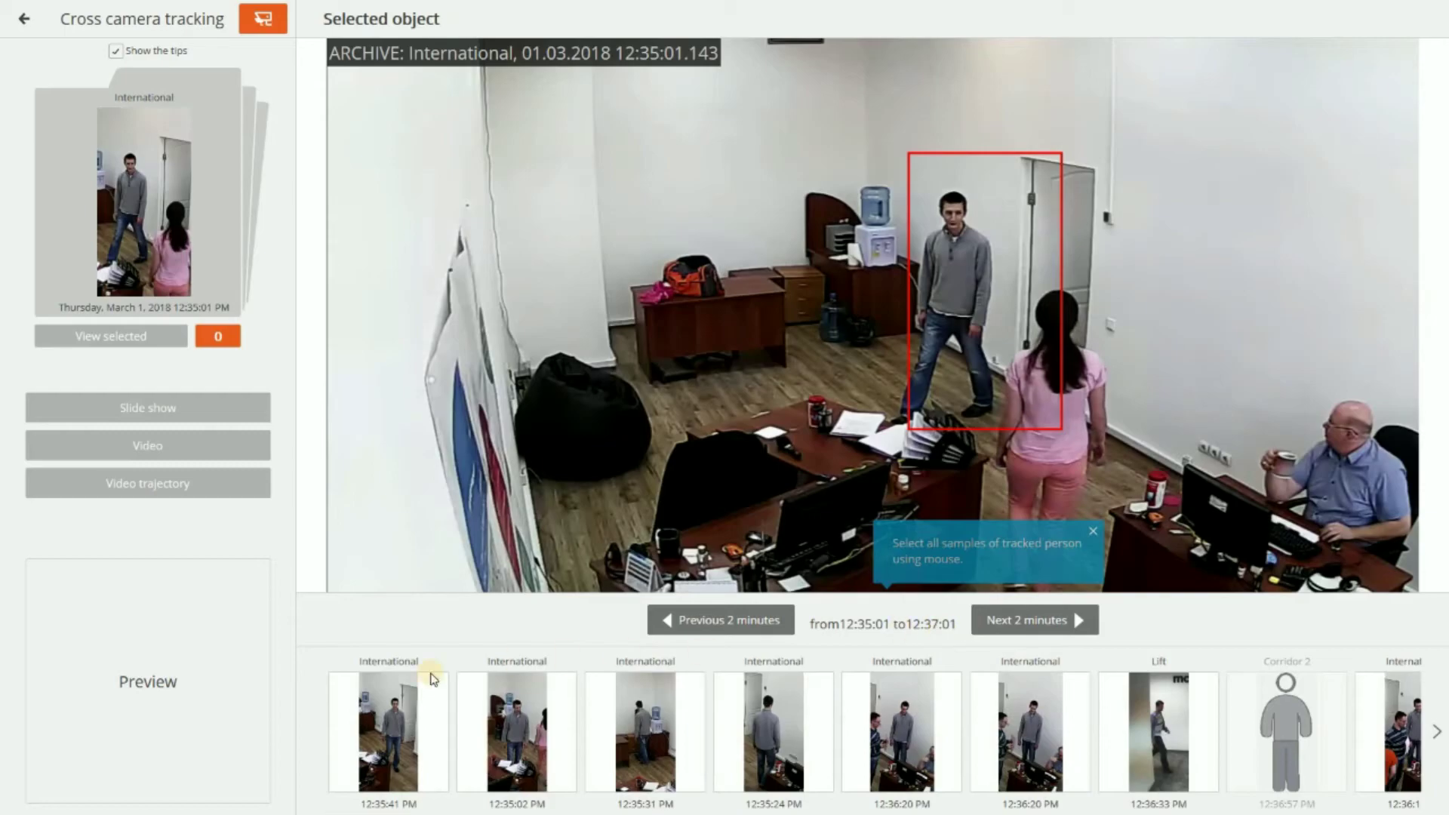
click(409, 721)
click(496, 719)
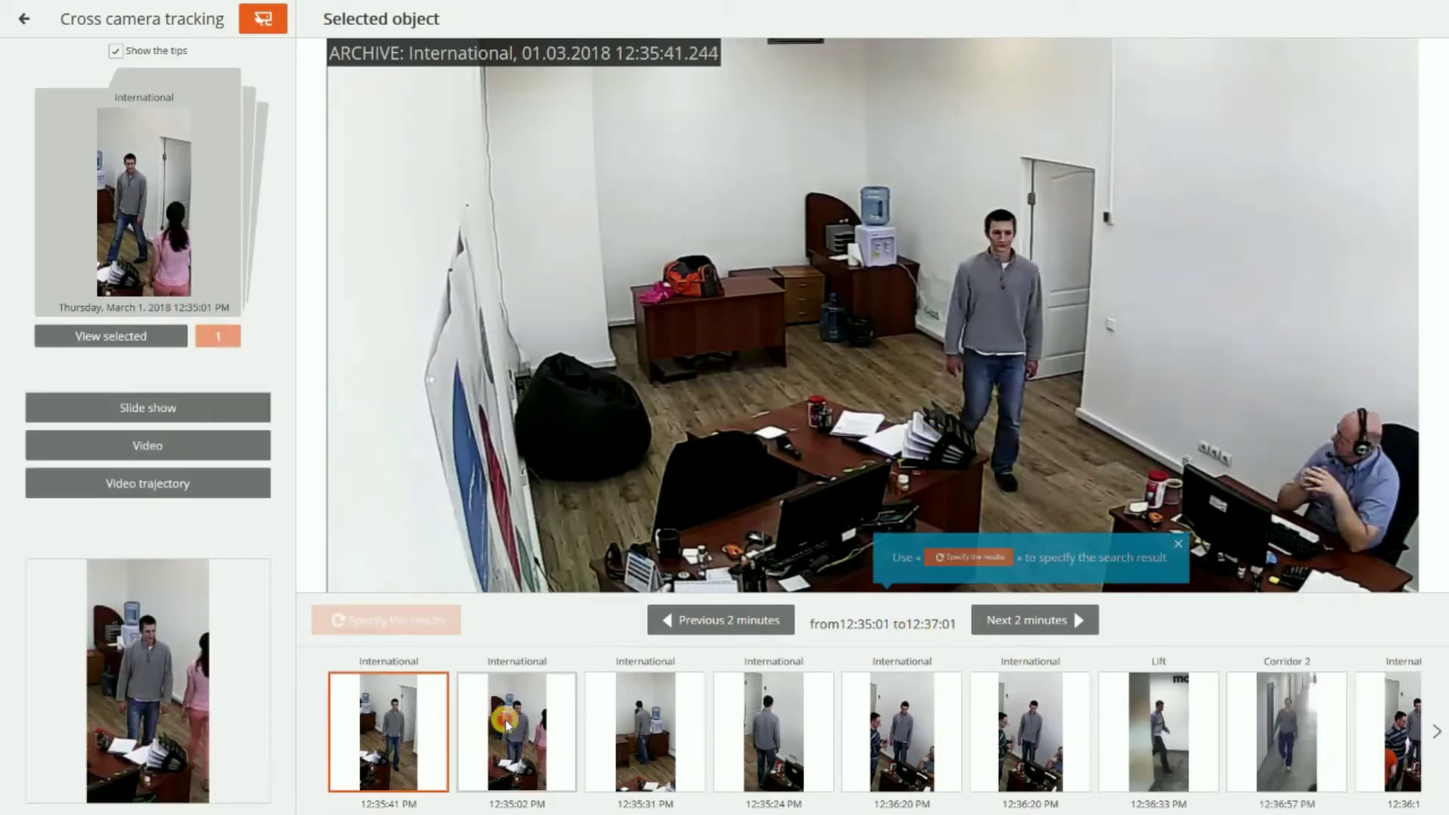
click(622, 725)
click(770, 730)
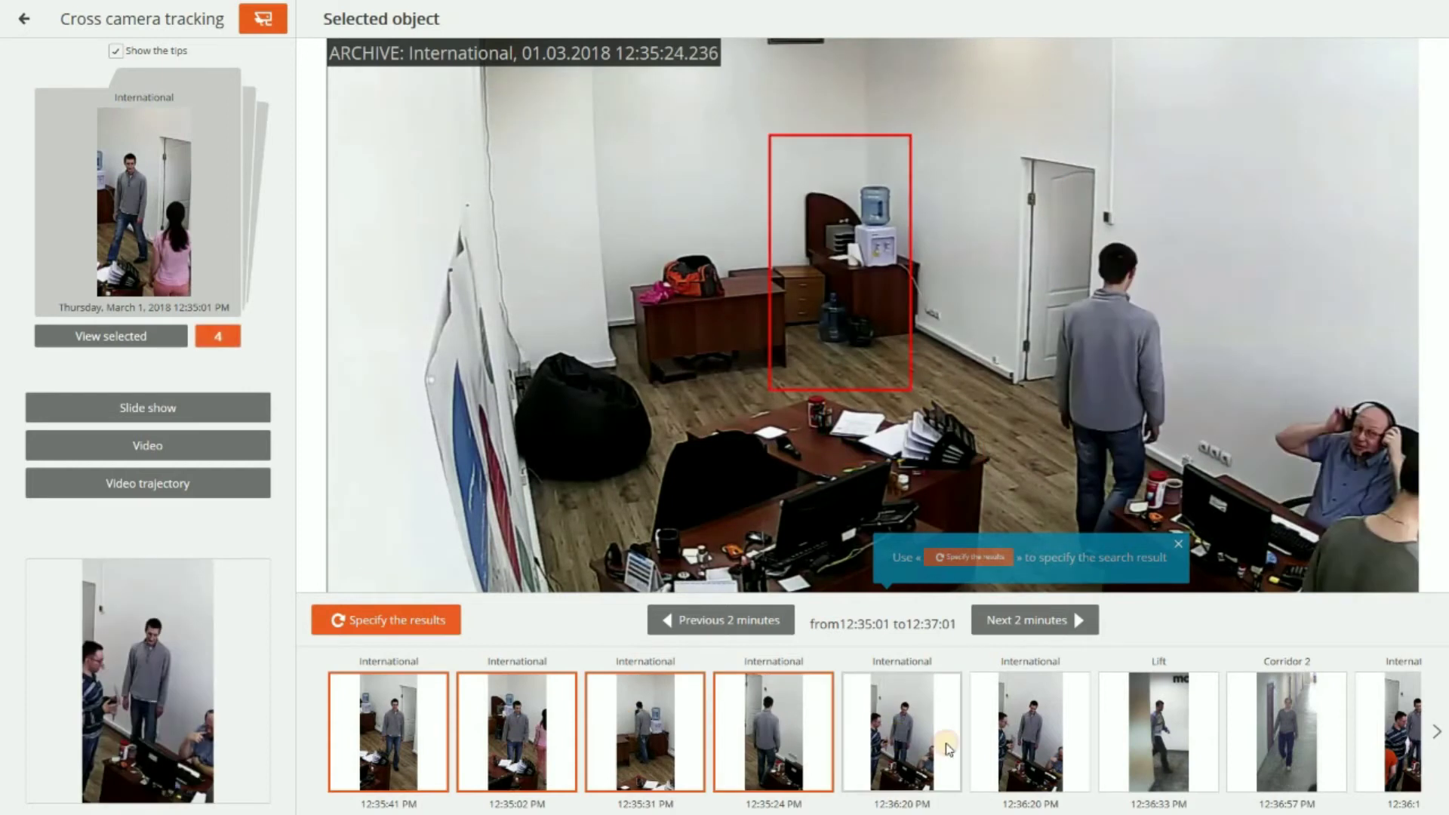
click(945, 744)
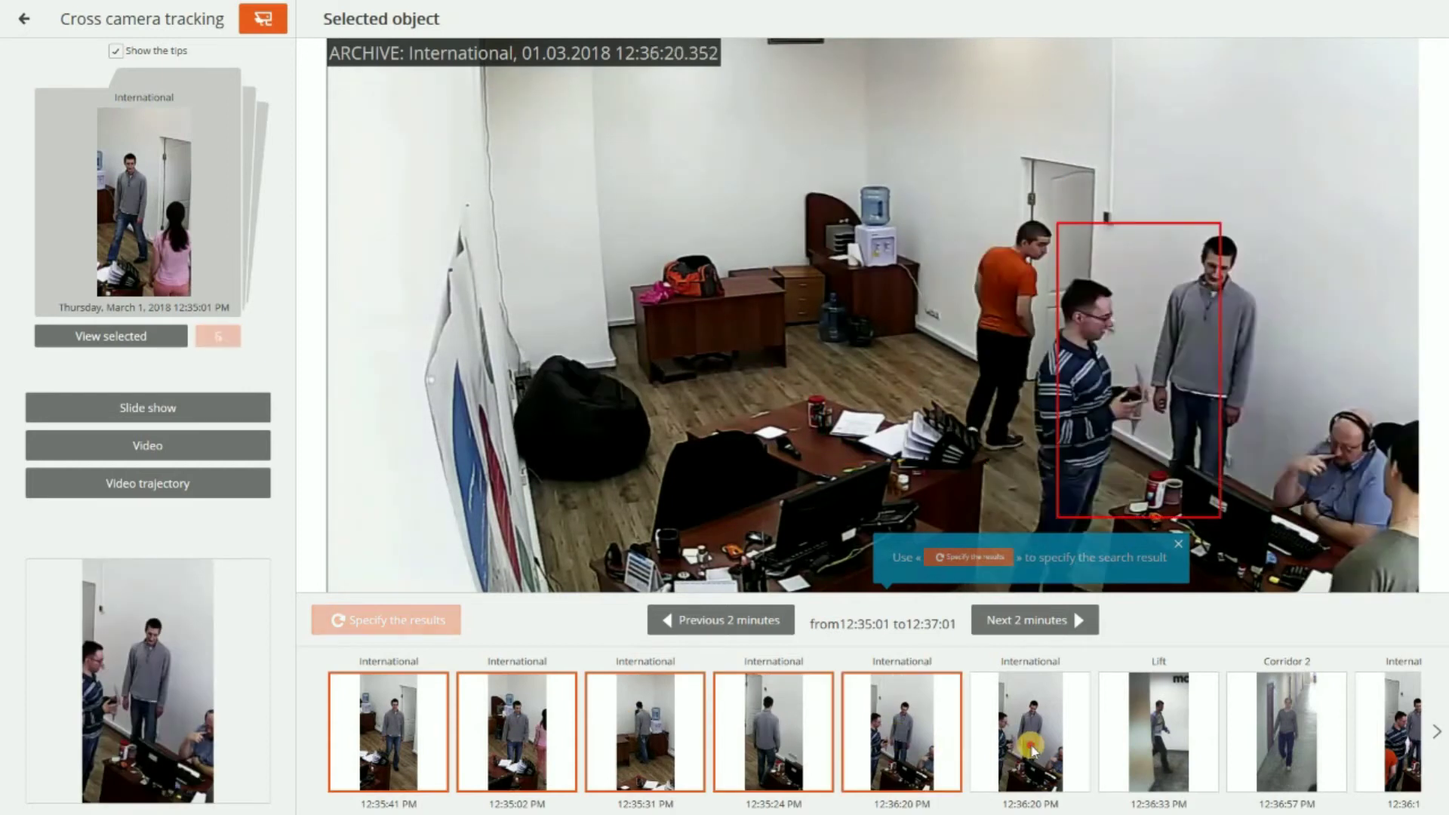
click(1032, 747)
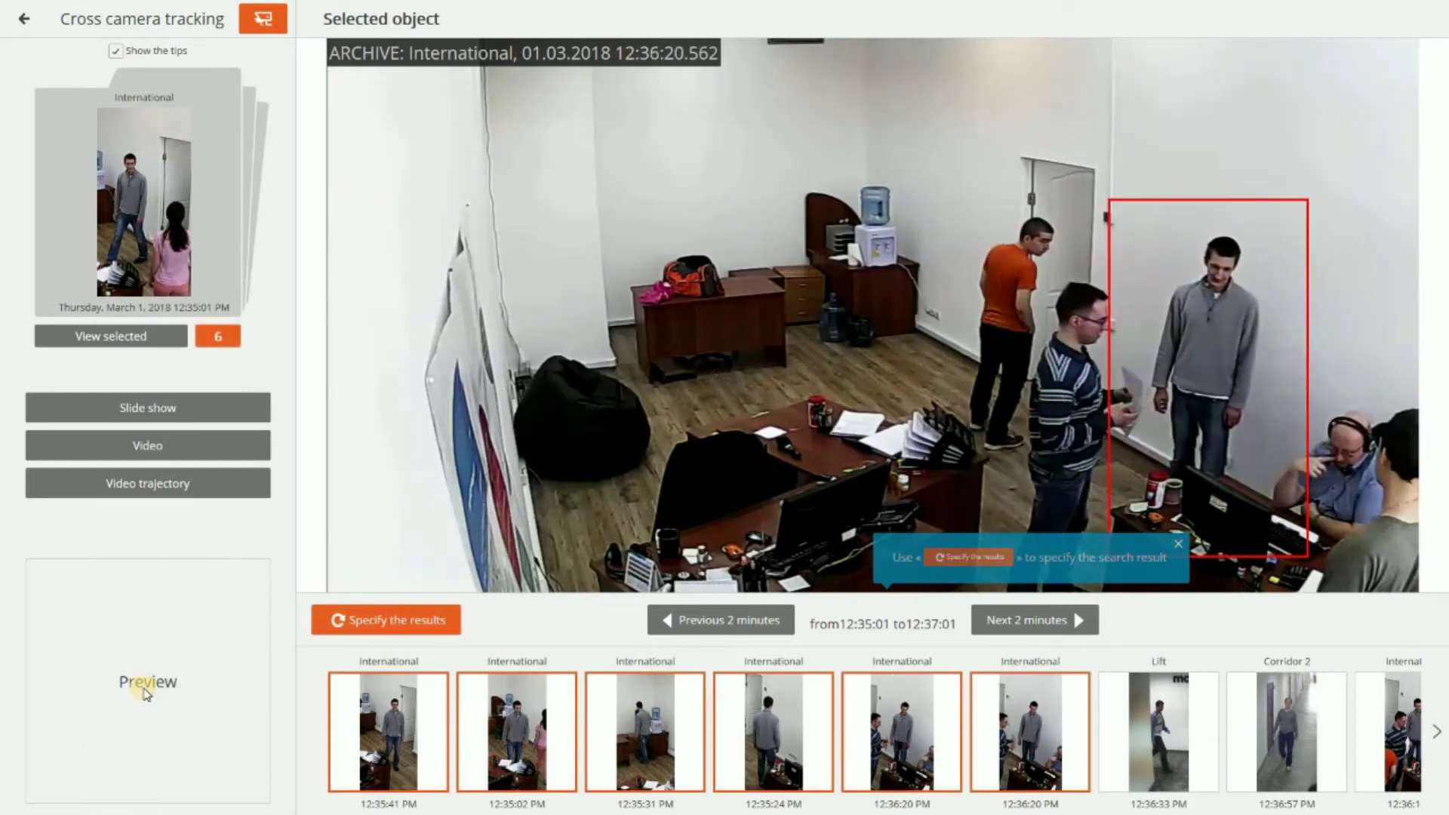
Step: Mark four more suspect samples (12:35:36–12:36:26) and load the next two minutes
click(1440, 725)
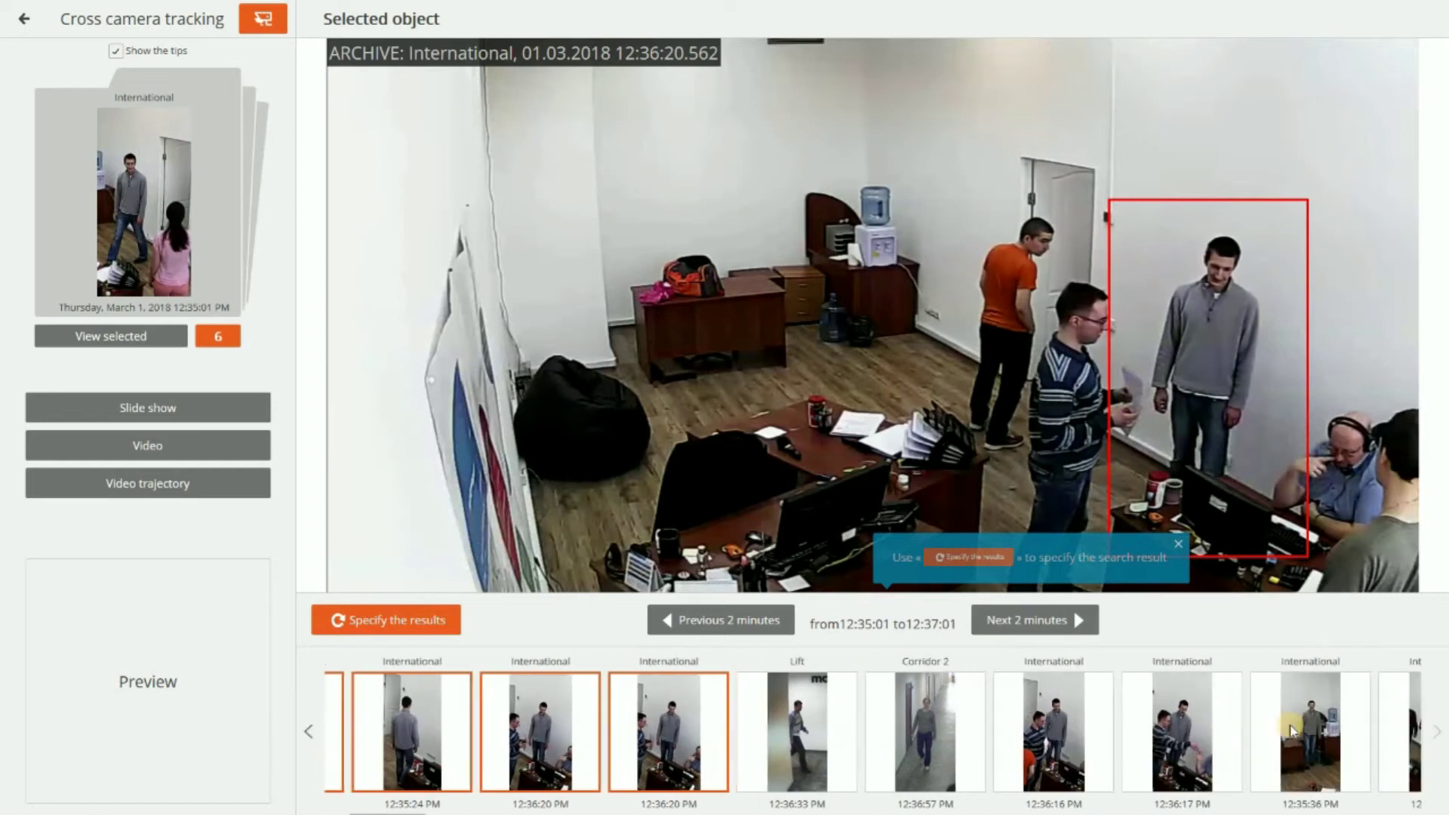
click(958, 745)
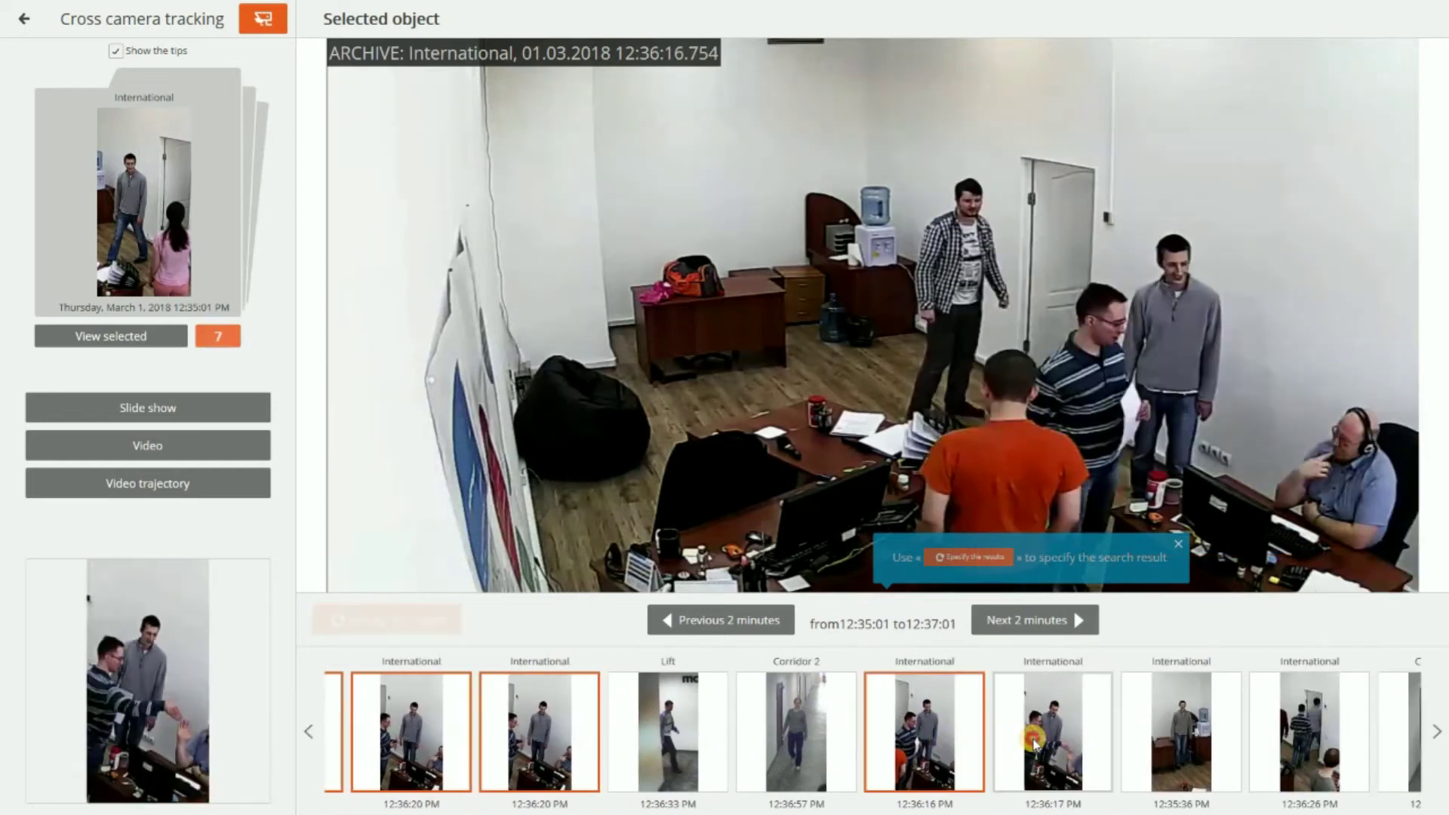
click(1096, 749)
click(1181, 734)
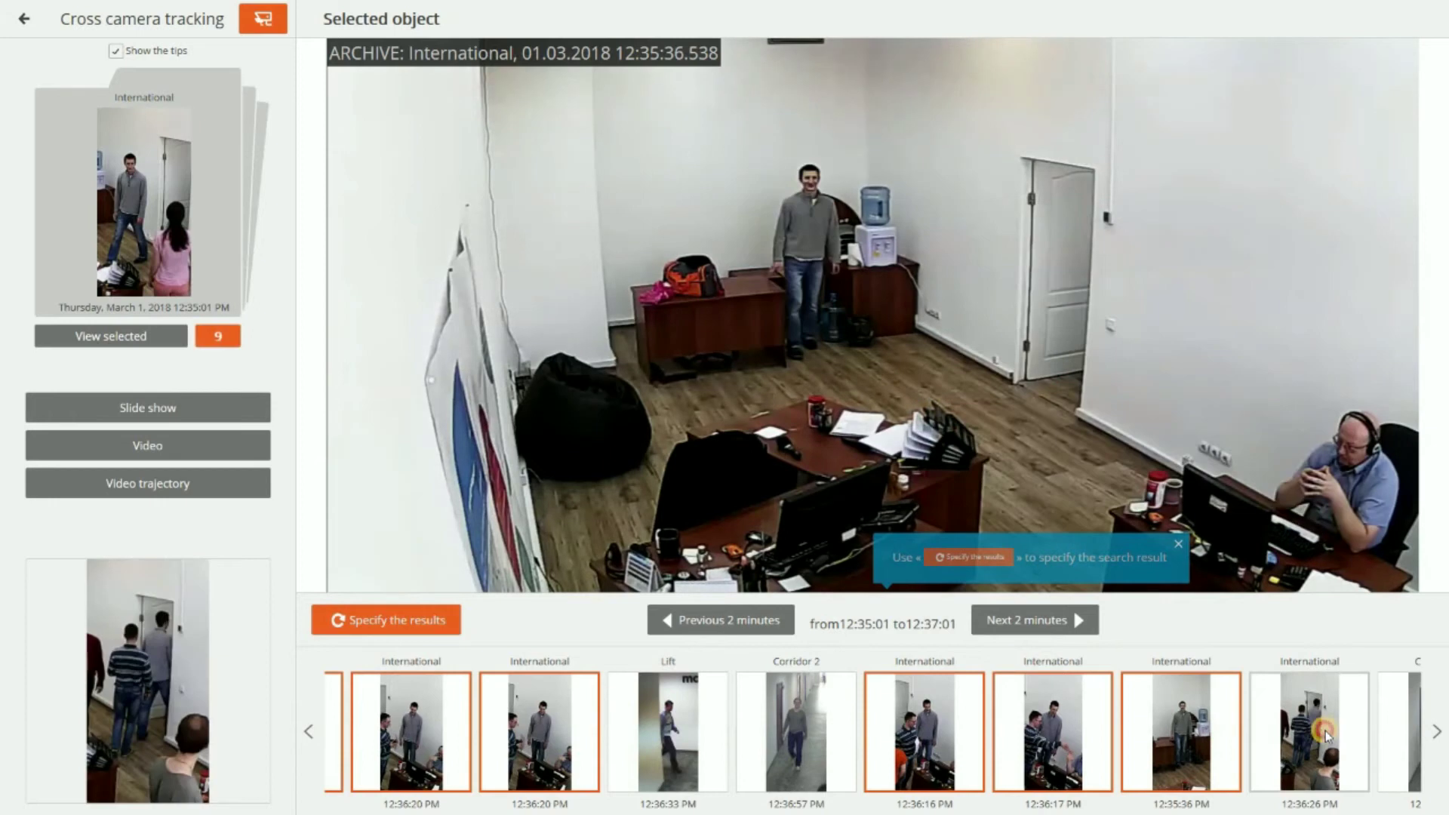
click(1326, 731)
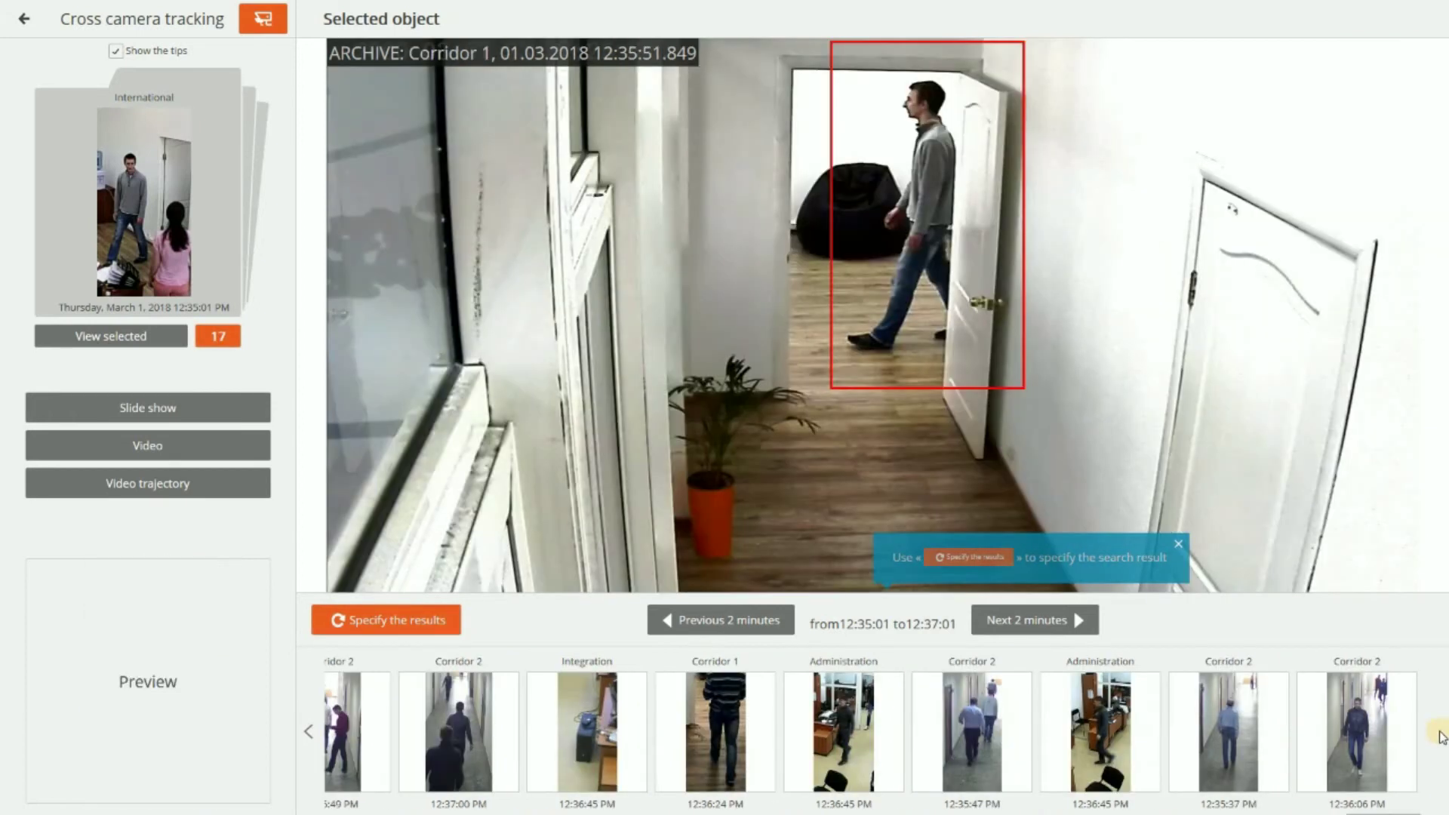
click(744, 619)
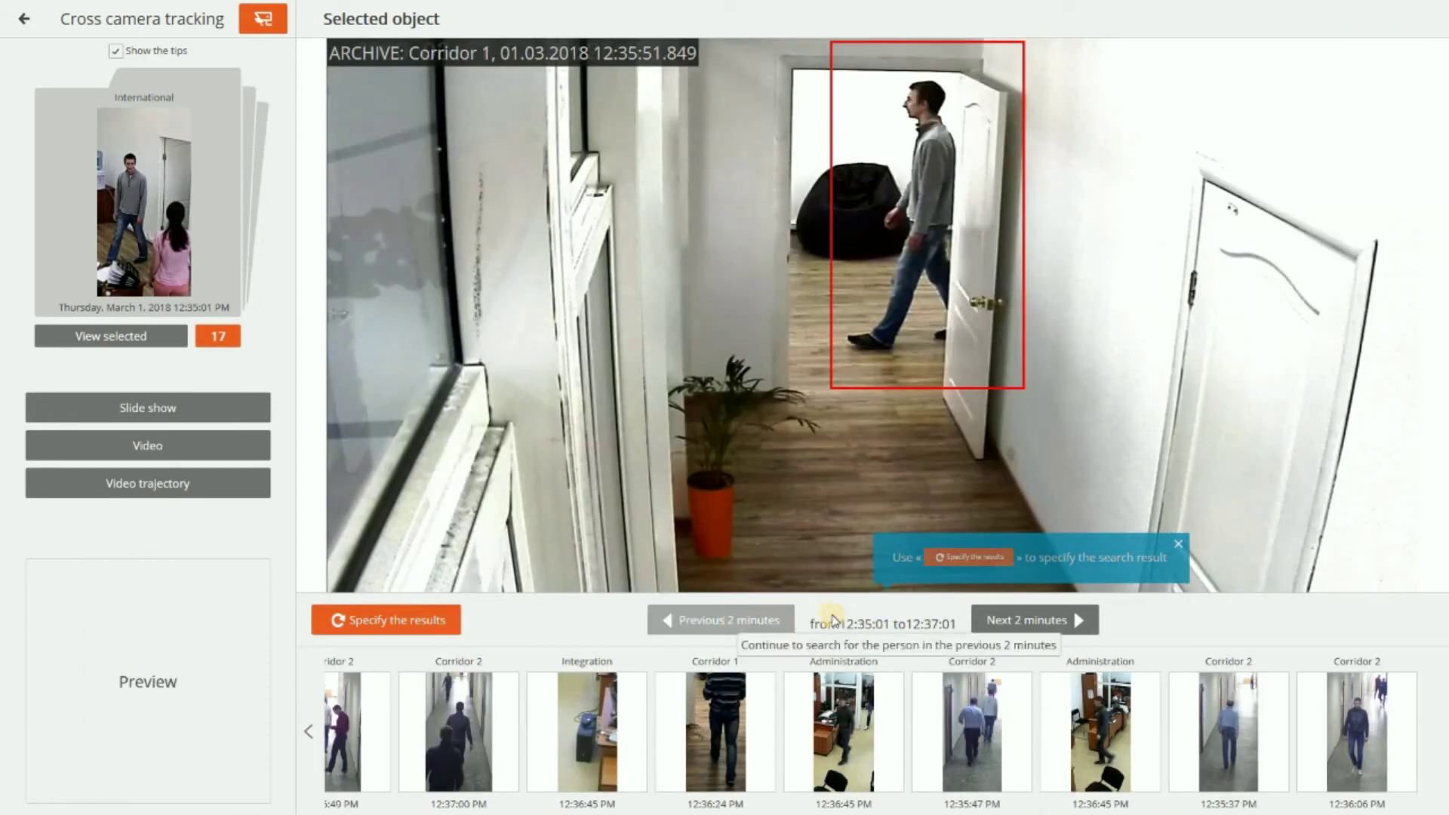
click(1001, 619)
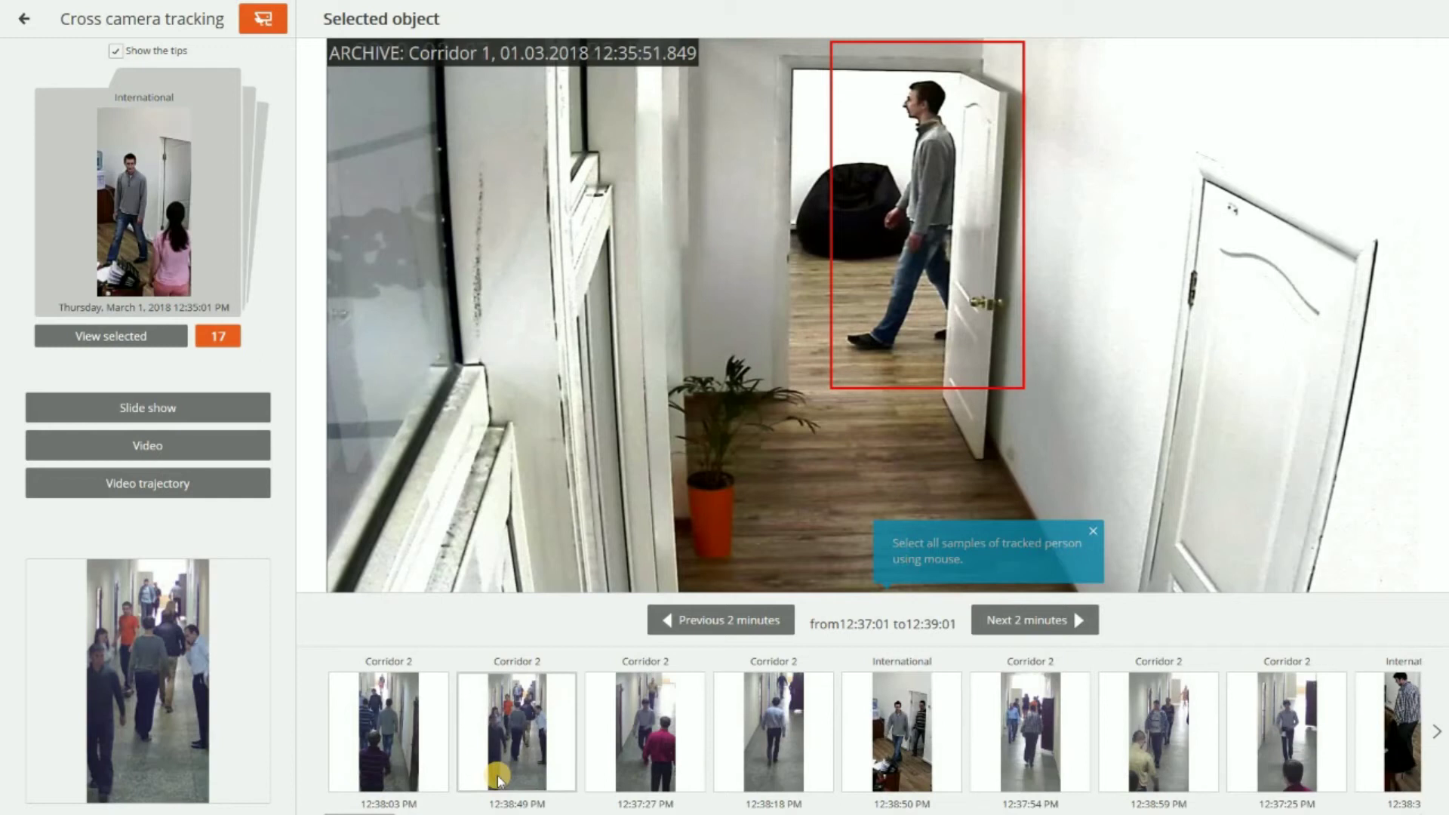
Step: Mark the 12:38:03 Corridor 2 and 12:38:50 International suspect samples
click(381, 700)
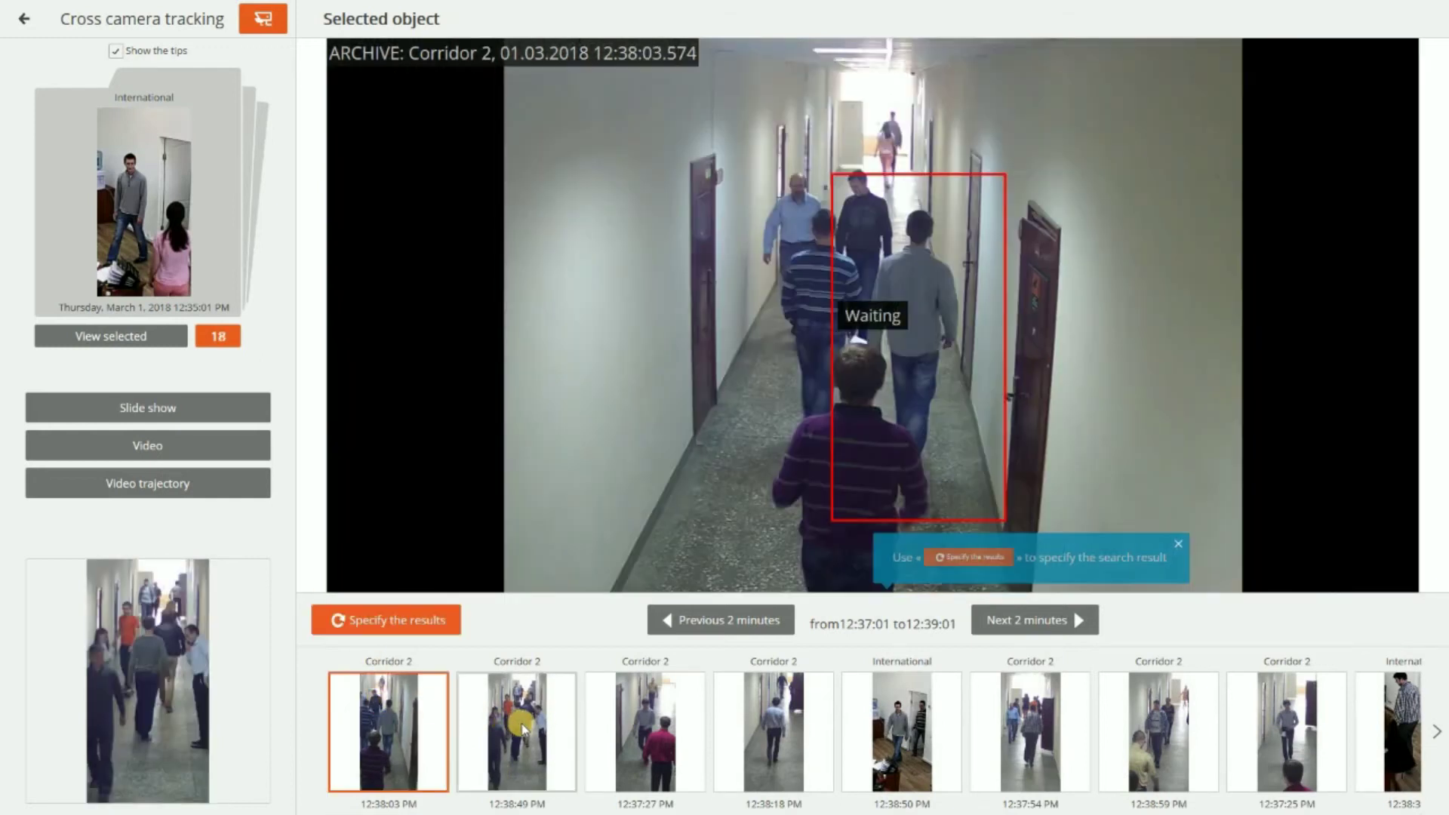
mouse_move(901, 732)
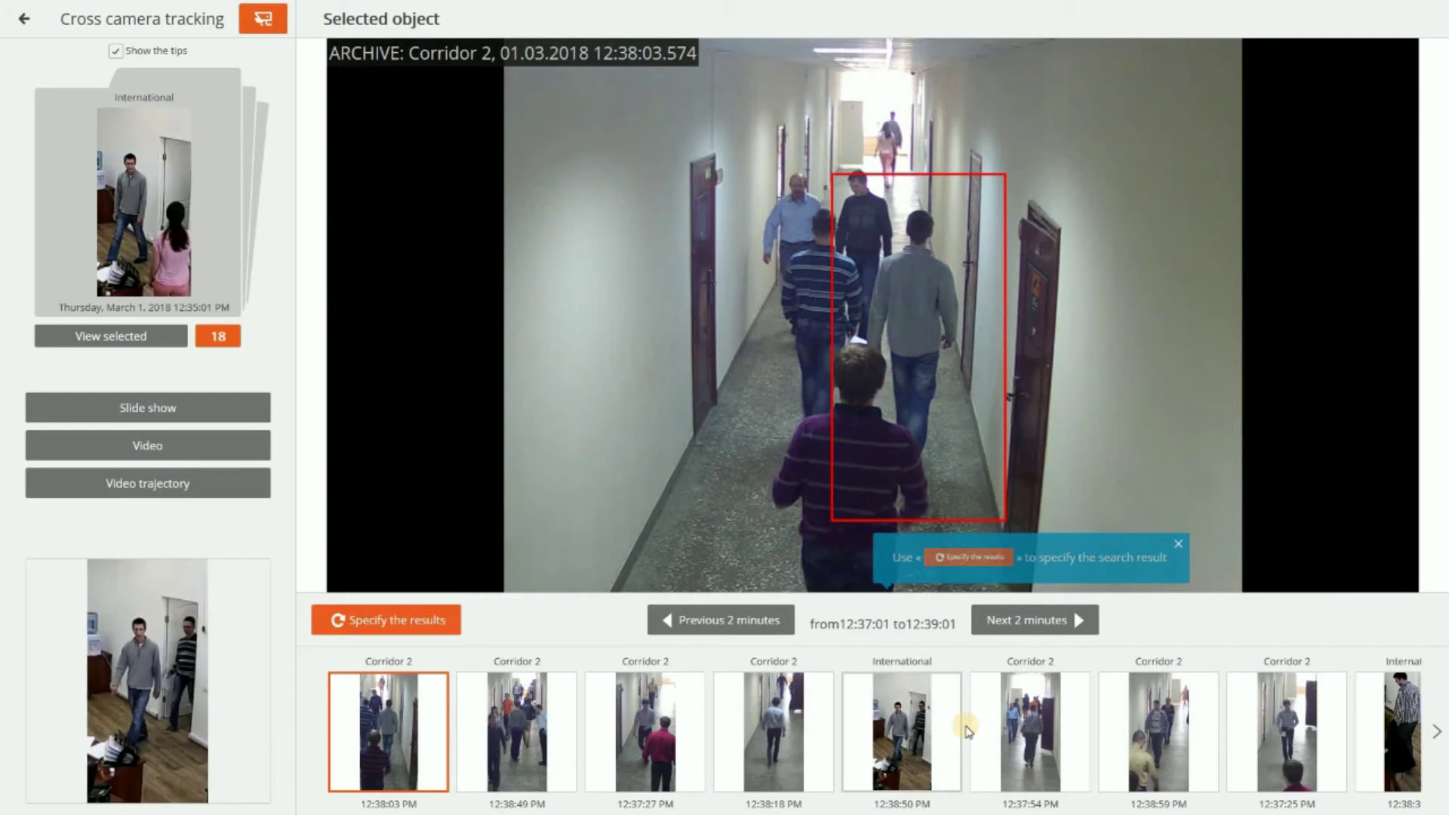
click(917, 730)
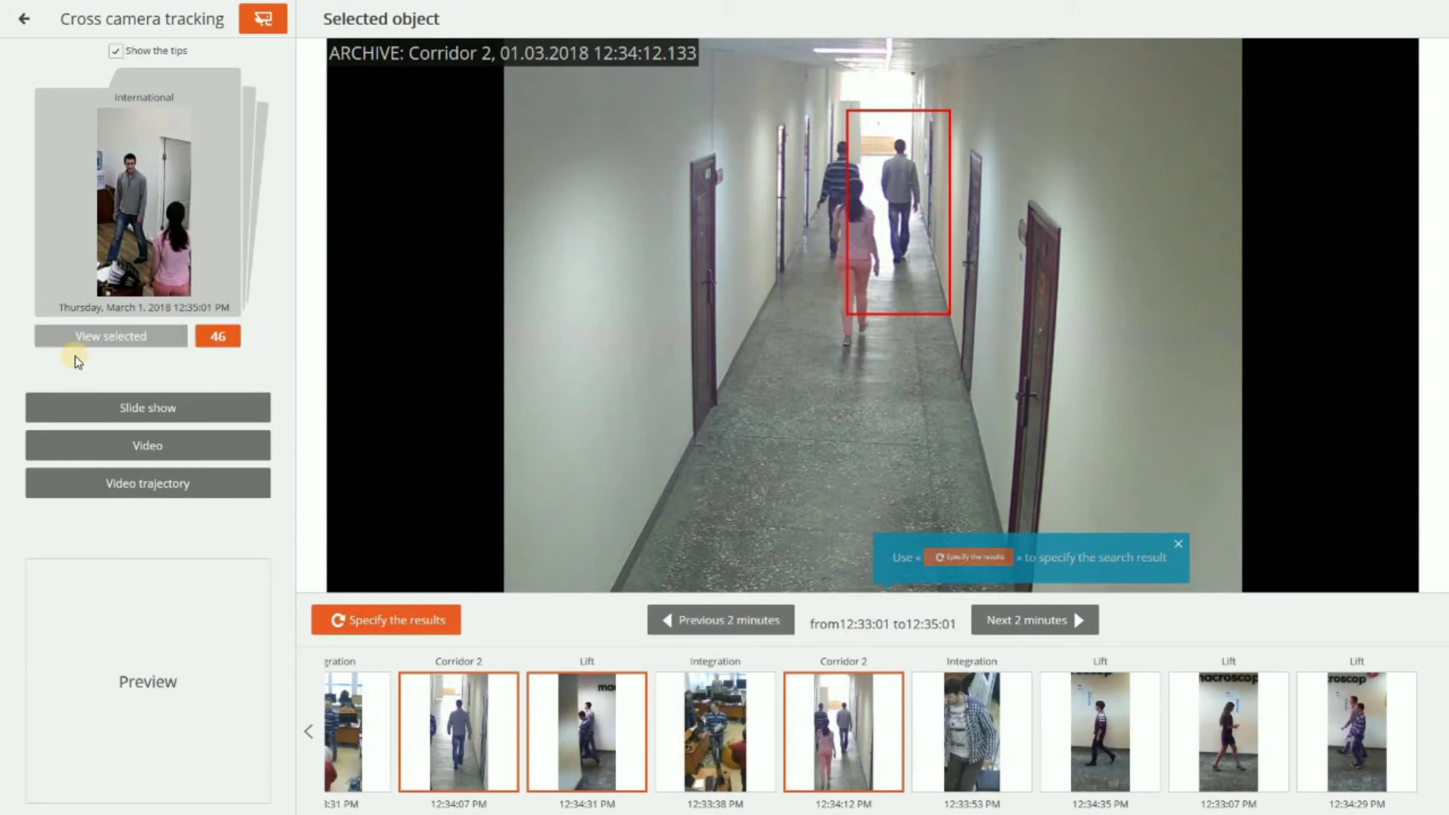
click(172, 410)
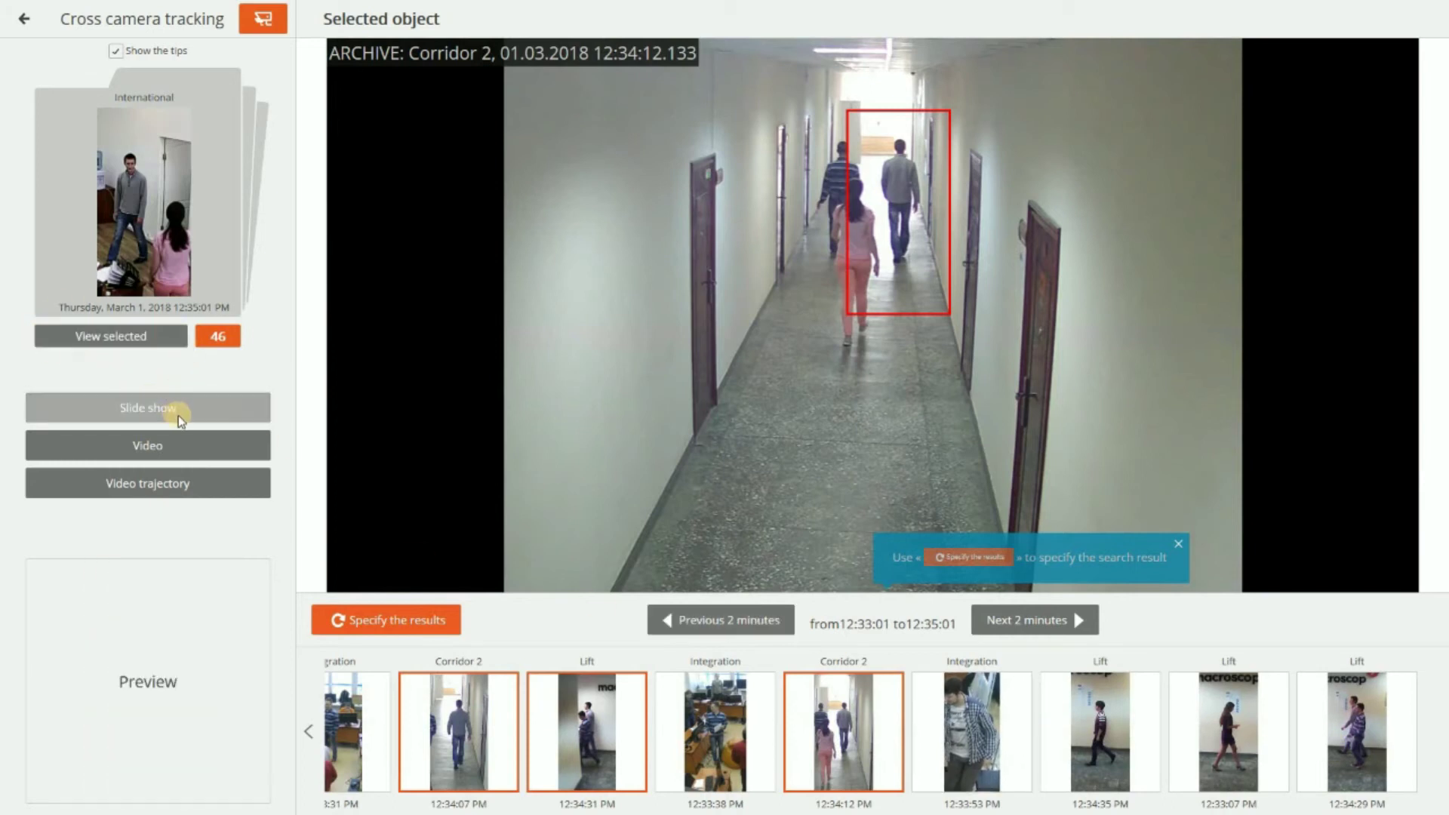
click(197, 480)
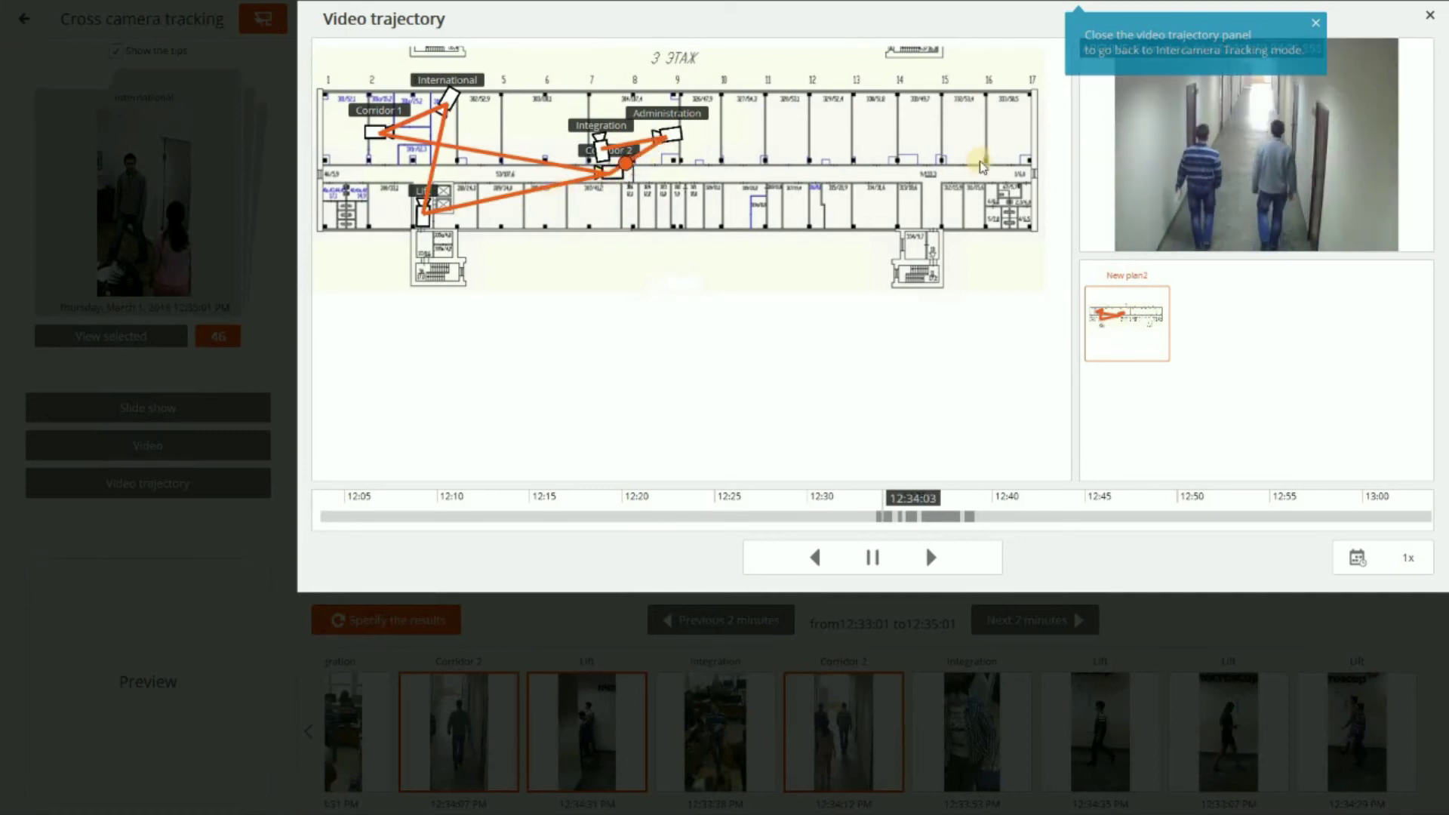
click(1431, 17)
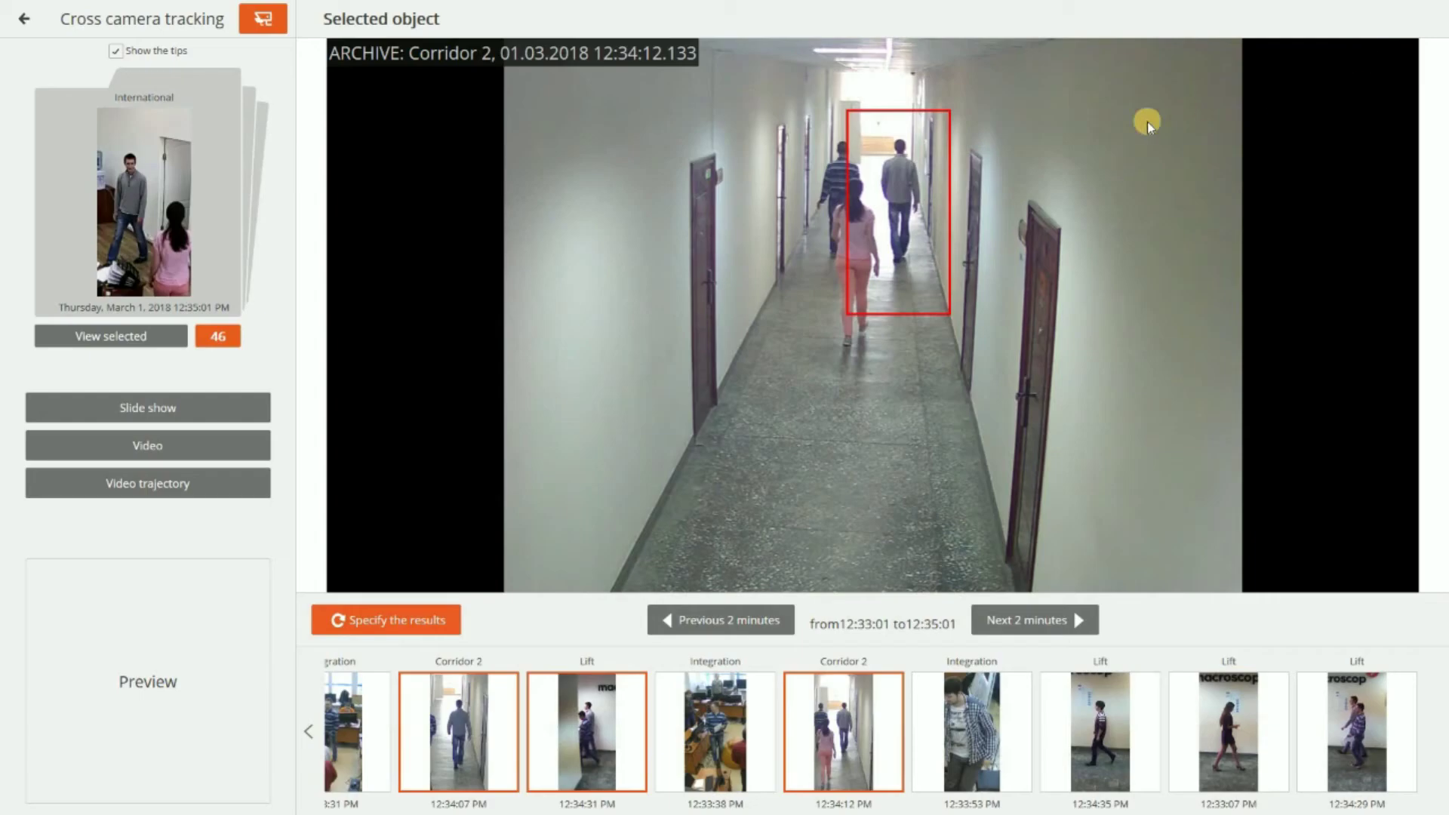
Step: Leave cross-camera tracking, open the all-camera Archive, and jump playback to about 13:22
click(28, 20)
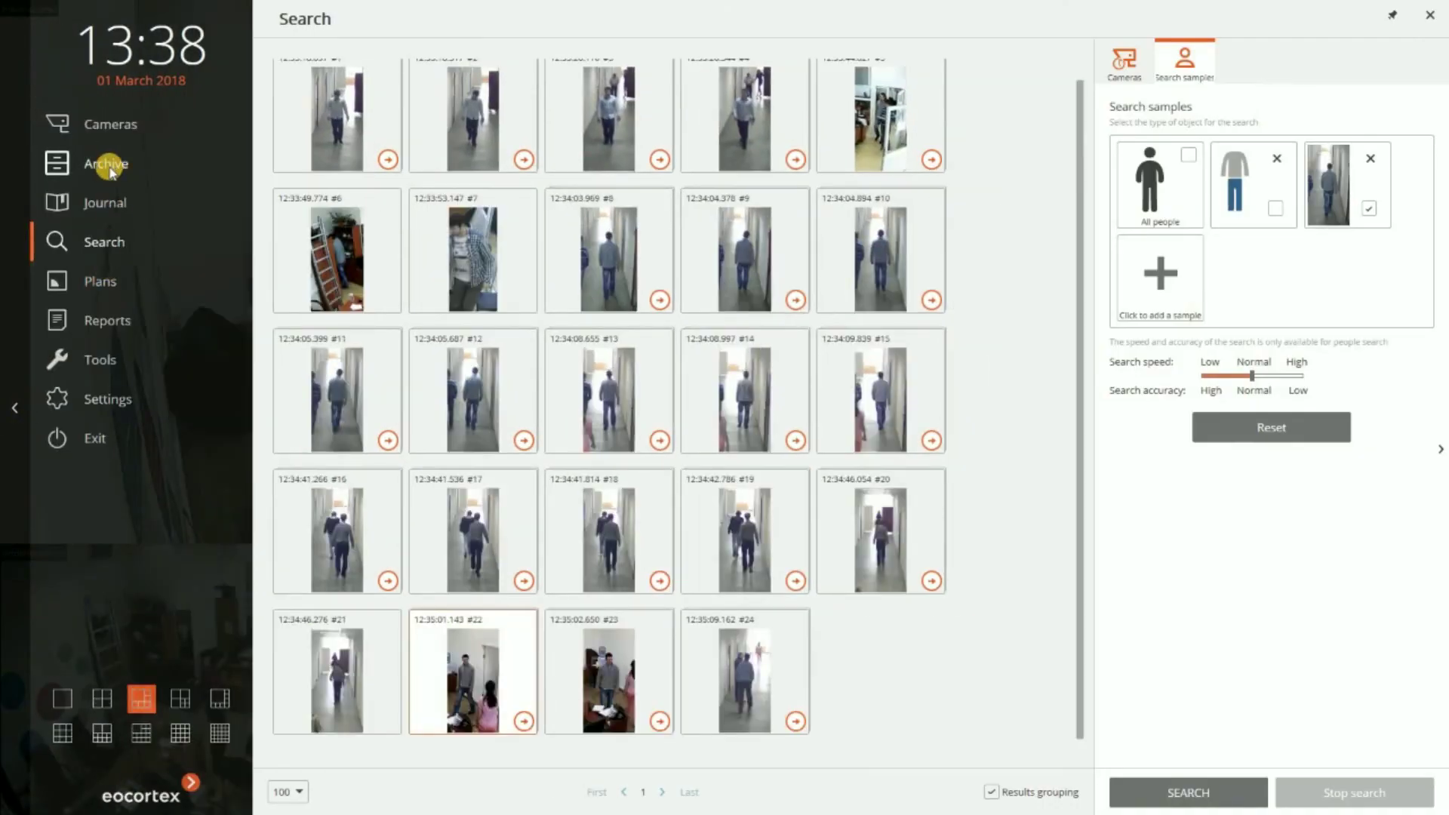
click(108, 165)
click(646, 663)
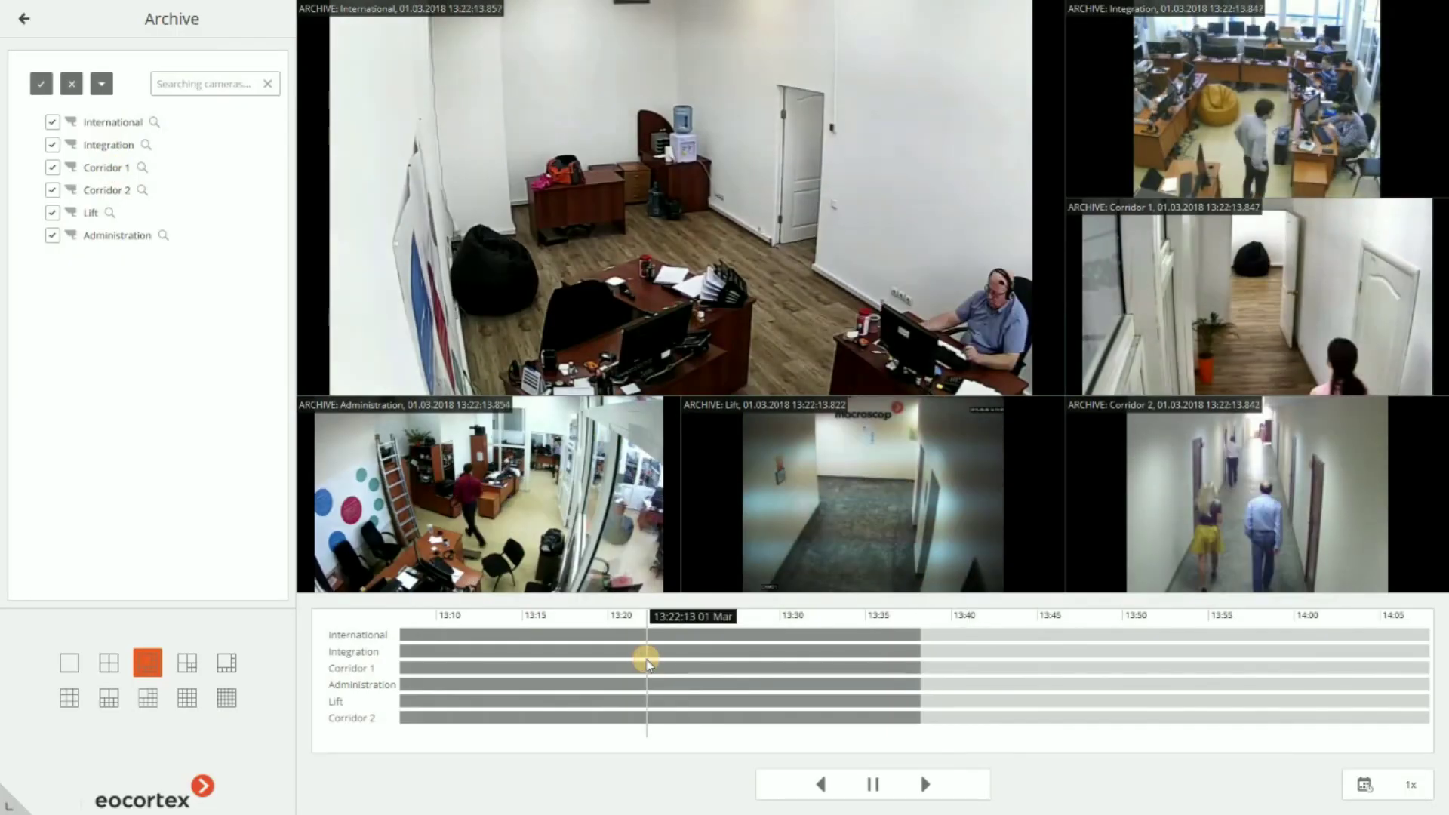
Step: Start tracking the blonde woman in the yellow skirt from the Corridor 2 camera view
click(1343, 563)
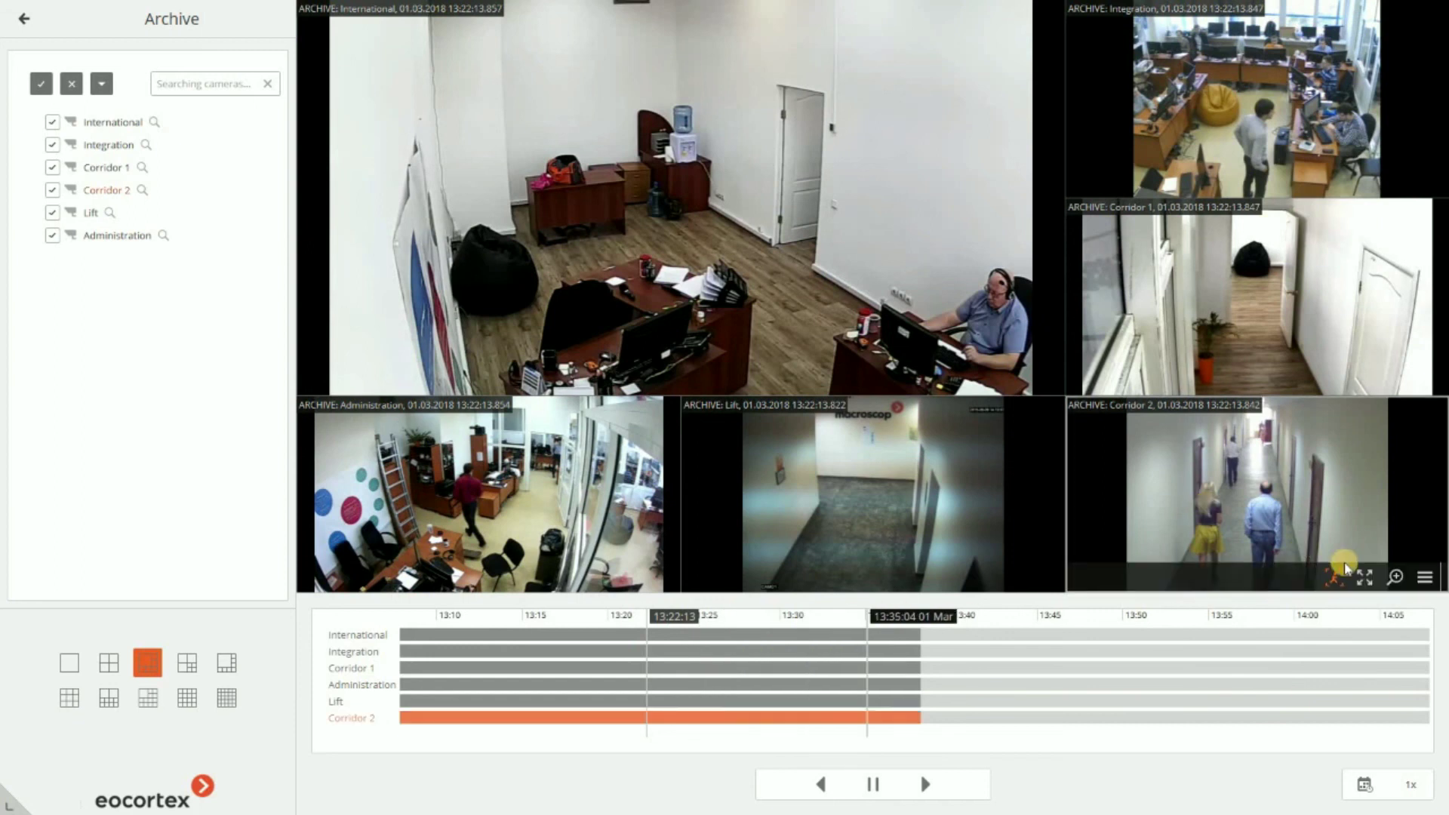
click(1342, 577)
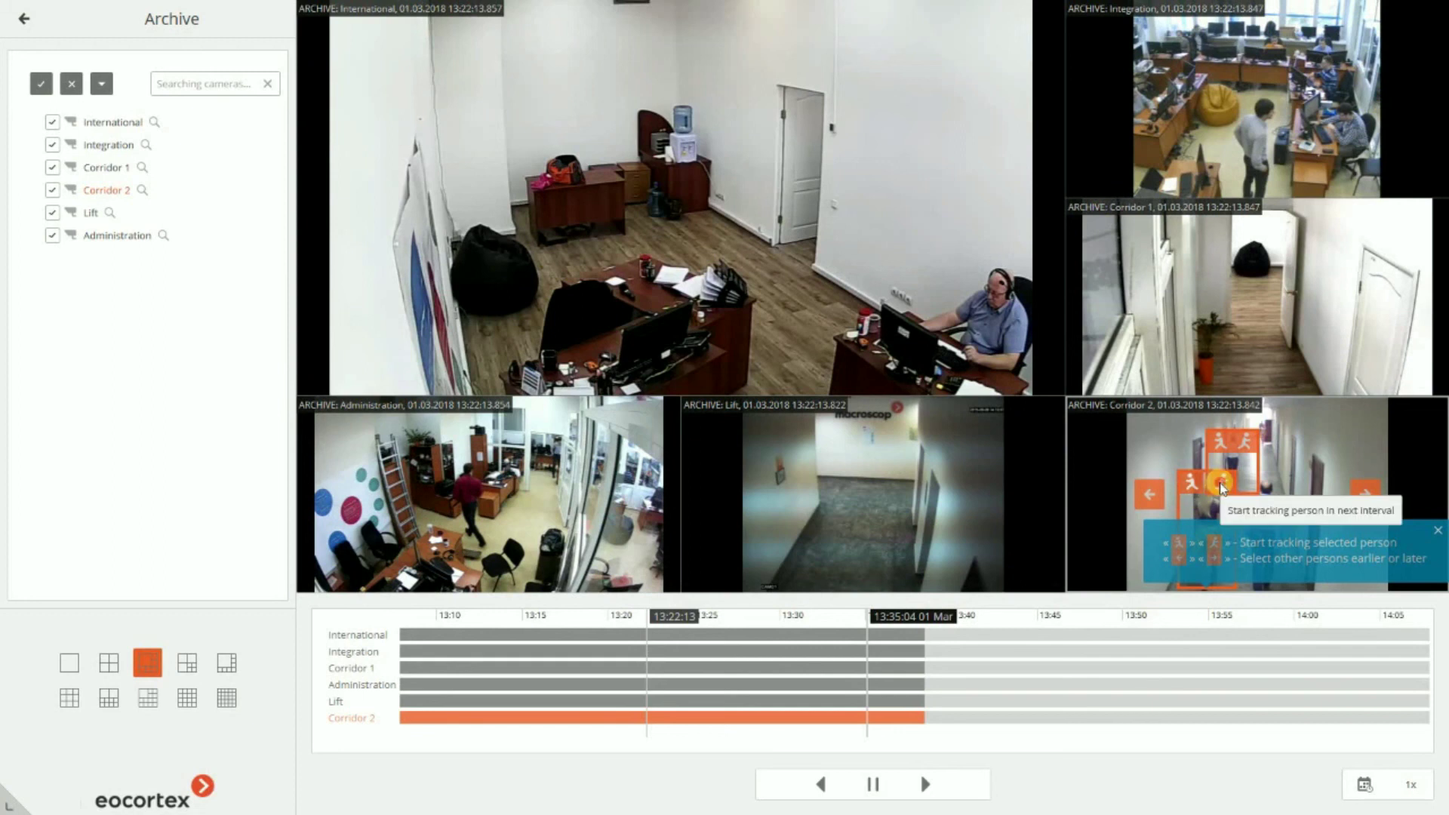
click(1220, 484)
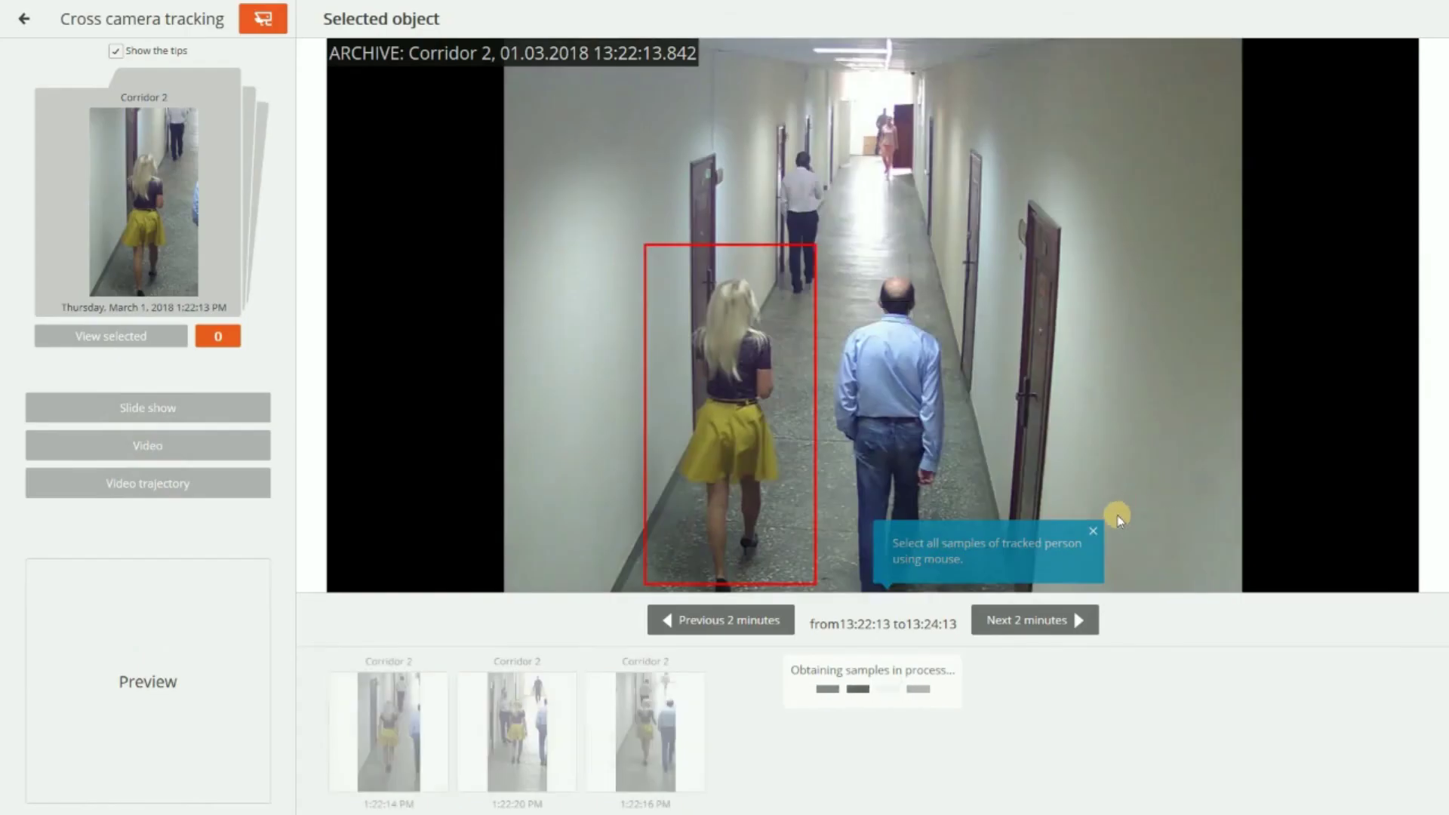